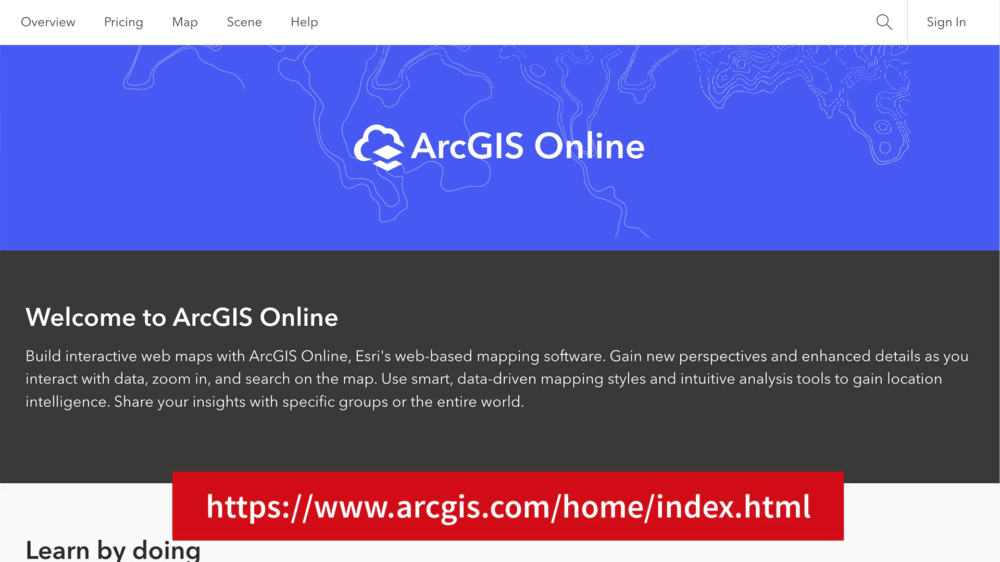
# Scroll down the ArcGIS Online home page through the Living Atlas gallery to the Wetland Delineation service
pyautogui.scroll(-9, 500, 281)
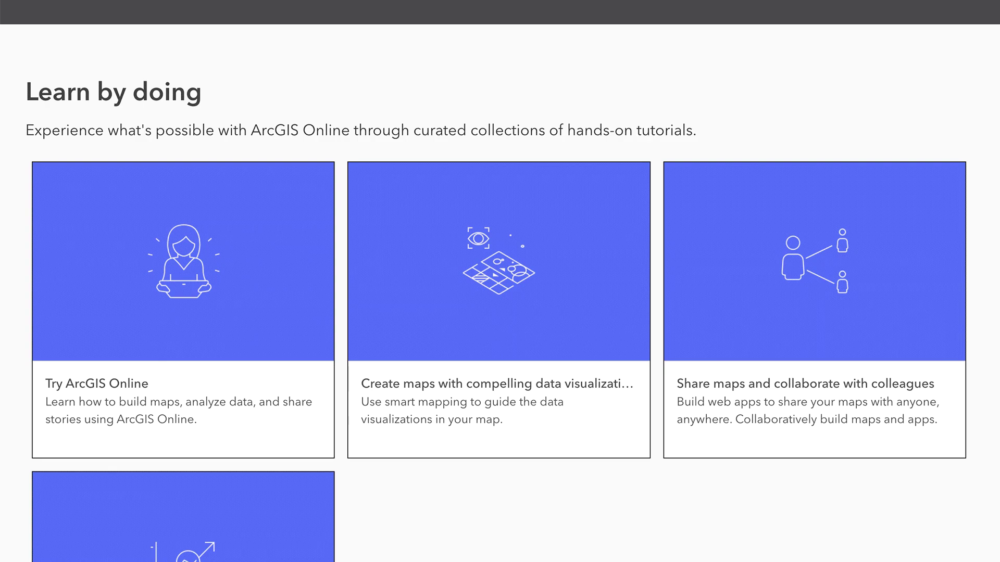
pyautogui.scroll(-13, 500, 281)
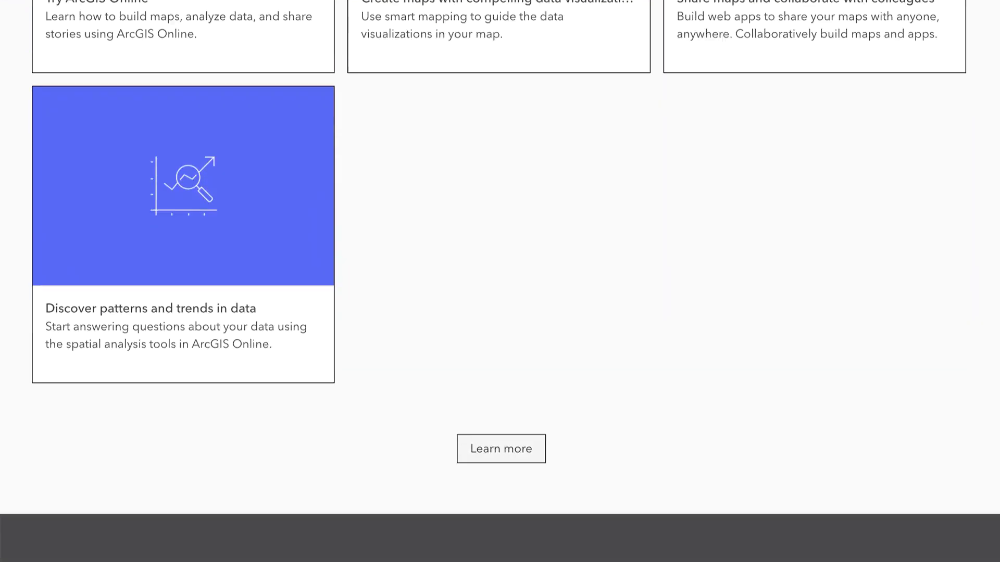
pyautogui.scroll(-4, 499, 282)
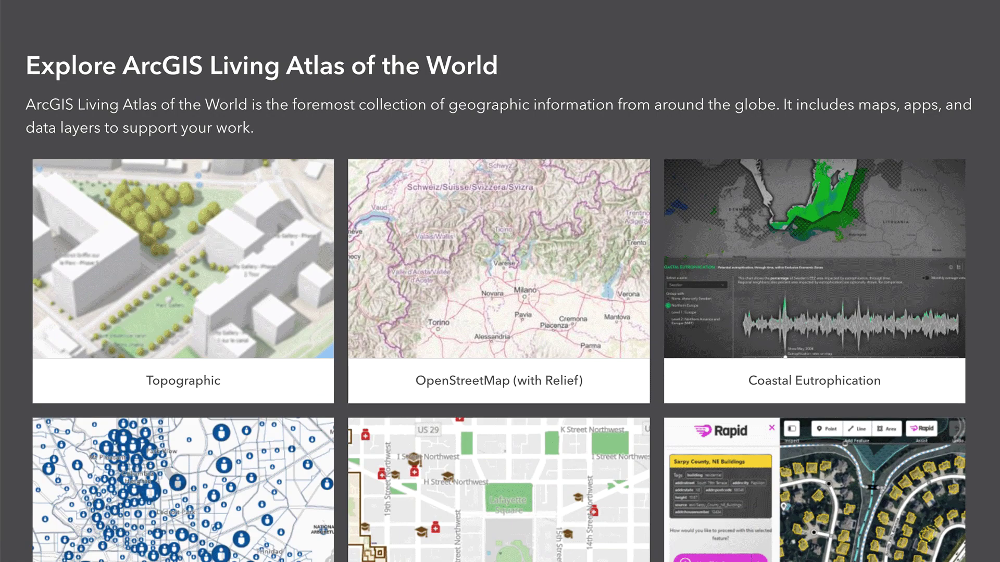
pyautogui.scroll(-8, 218, 436)
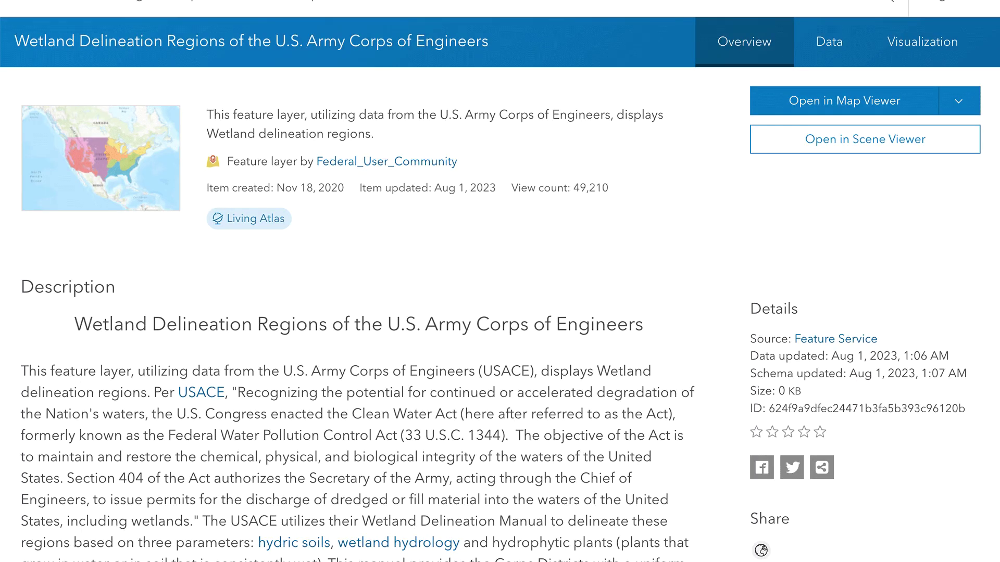
# Scroll the Wetland Delineation item page down to the service URL in the details column
pyautogui.scroll(-8, 500, 313)
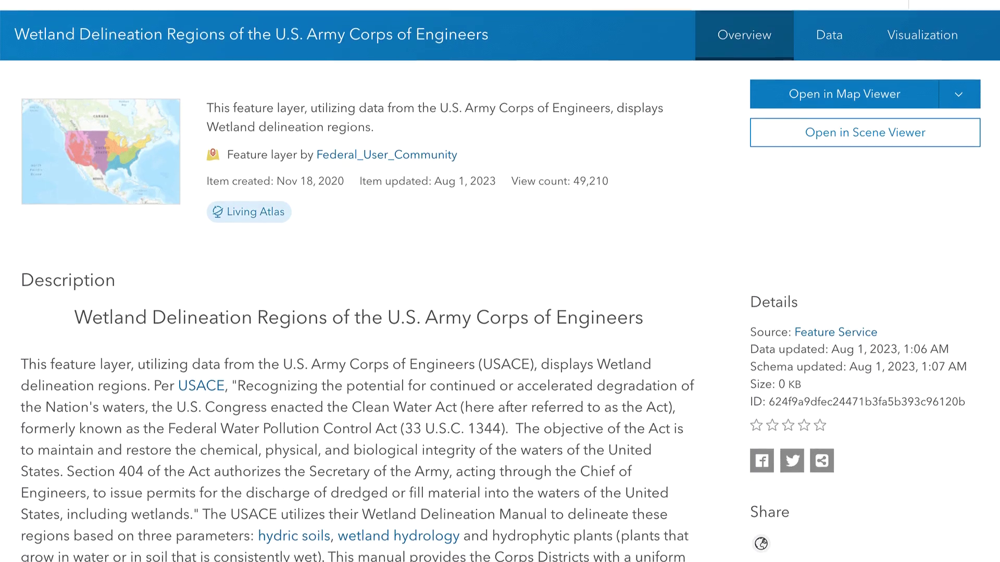
pyautogui.scroll(-4, 500, 313)
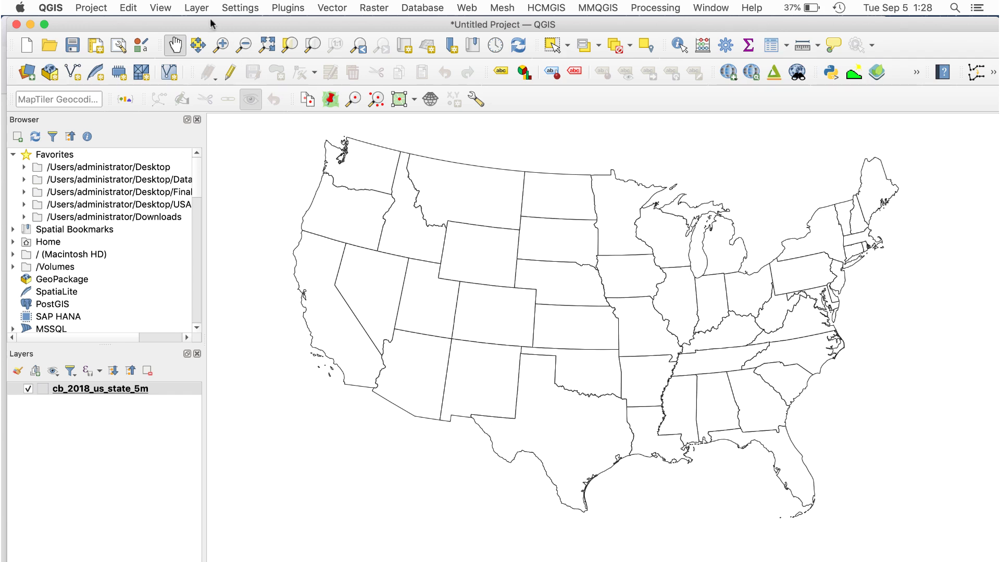
# Create an ArcGIS REST Server connection named Wetlands with the pasted wetland FeatureServer URL
pyautogui.click(198, 8)
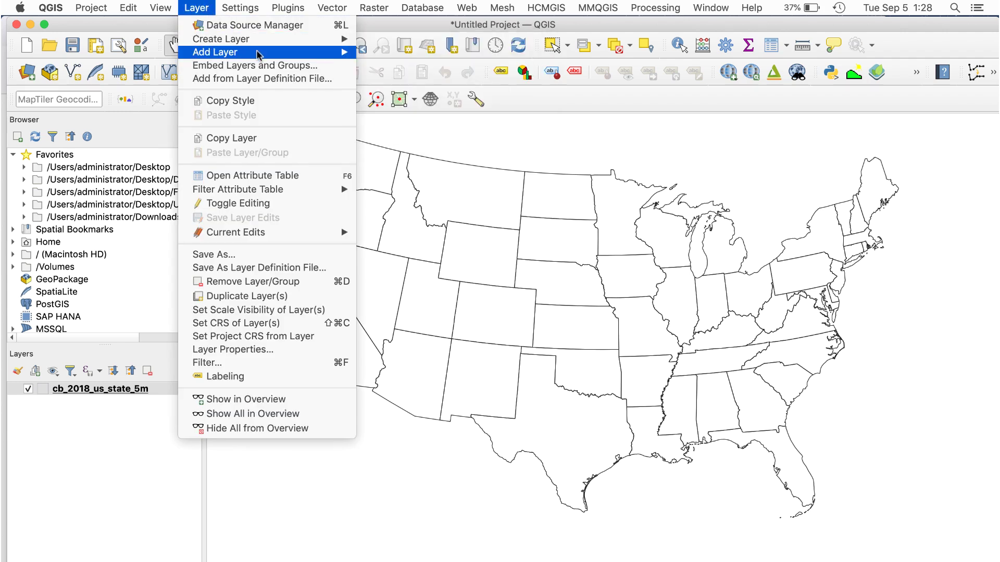
pyautogui.moveTo(259, 54)
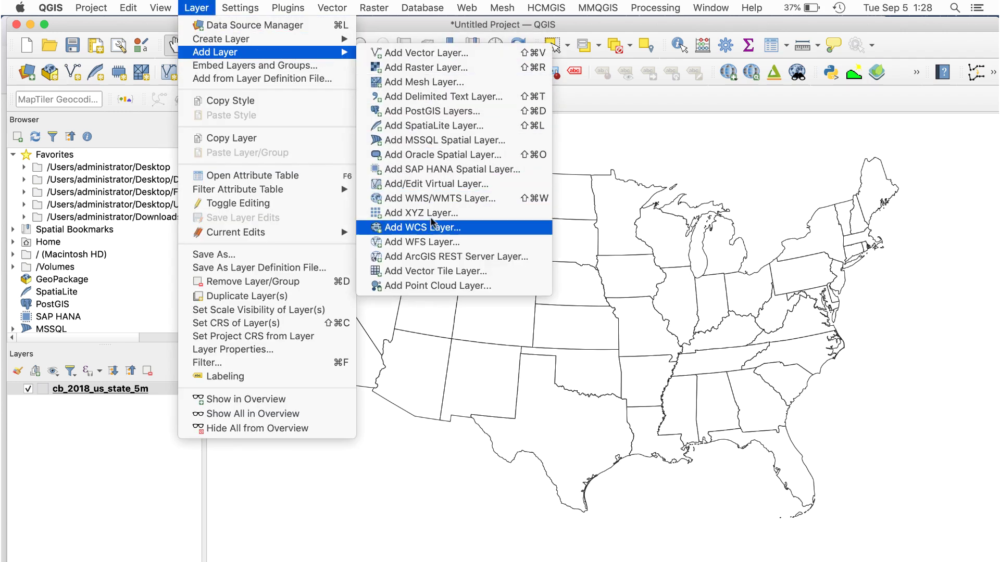
pyautogui.click(459, 257)
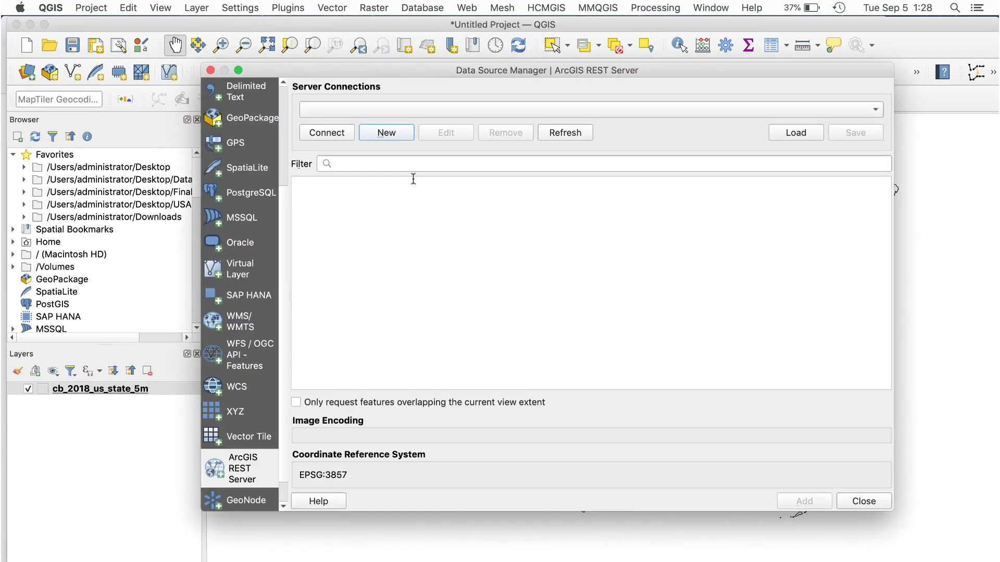
pyautogui.click(388, 133)
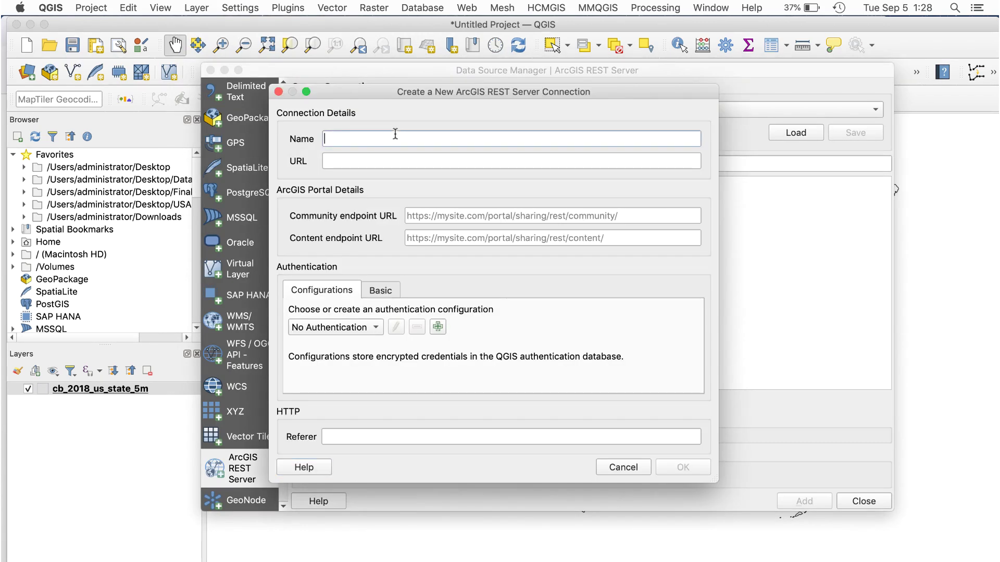
pyautogui.write('Wetlands')
pyautogui.press('Tab')
pyautogui.press('super+v')
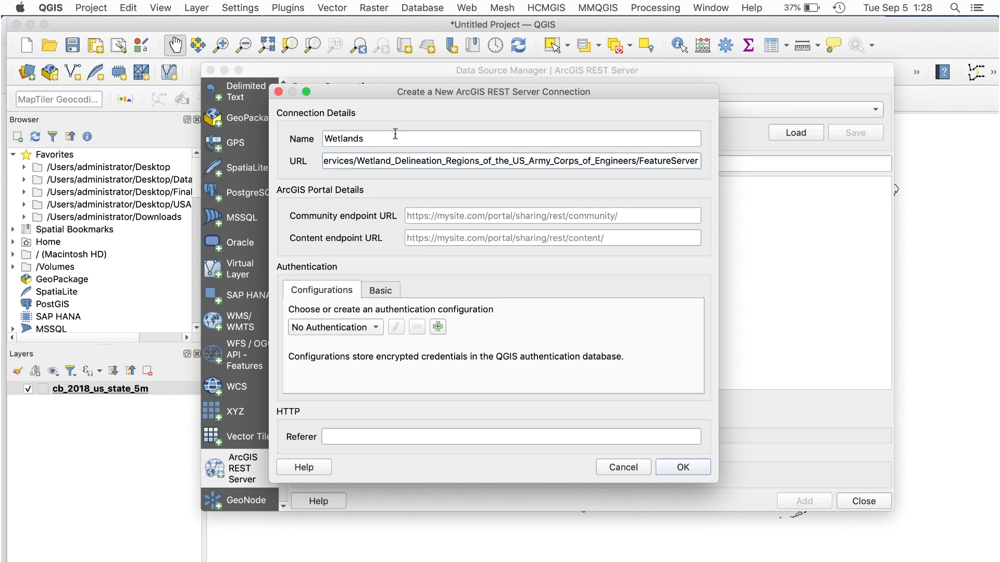
pyautogui.click(670, 465)
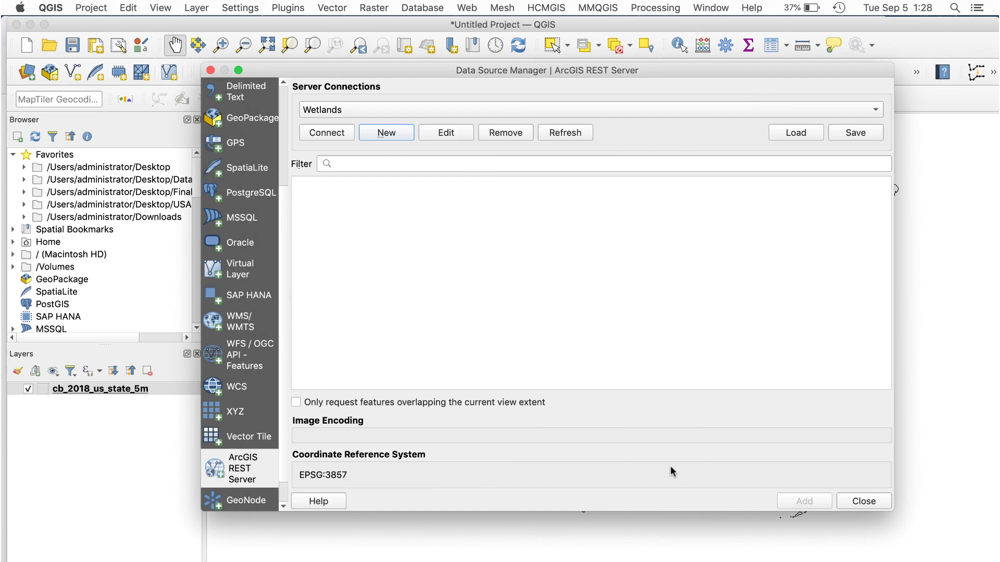
# Connect to Wetlands and add its Regional_Supplements layer to the project
pyautogui.click(351, 135)
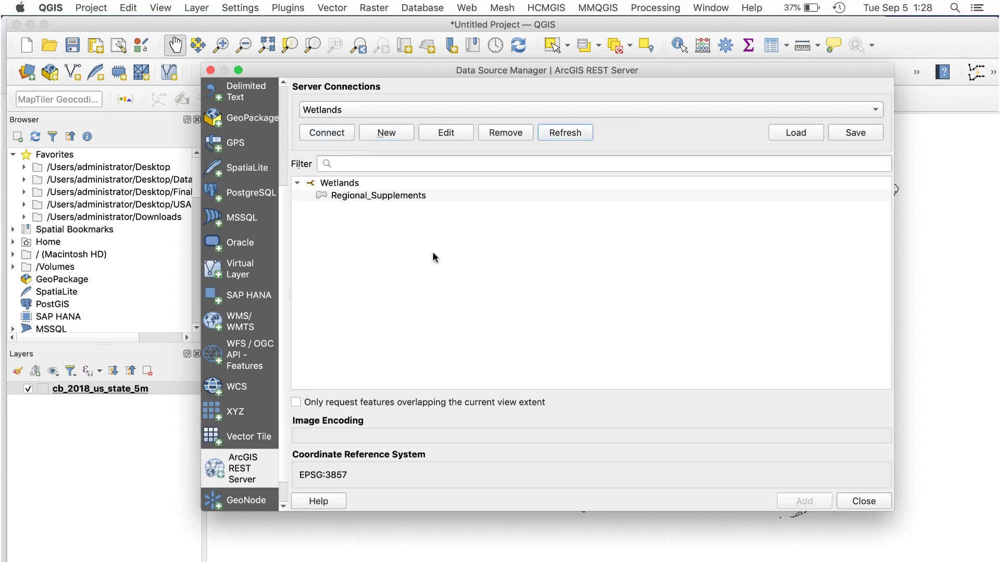
pyautogui.click(438, 195)
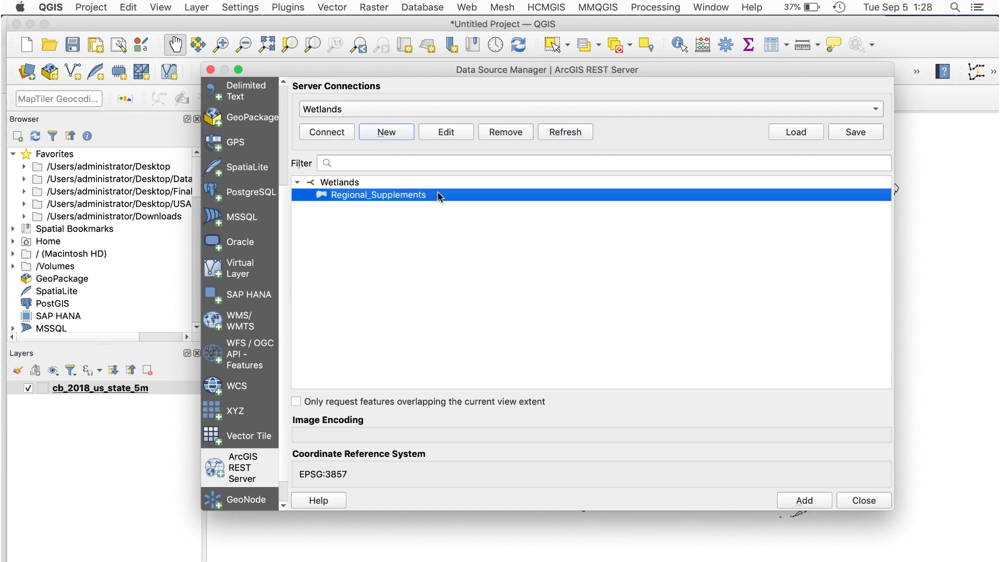
pyautogui.click(794, 502)
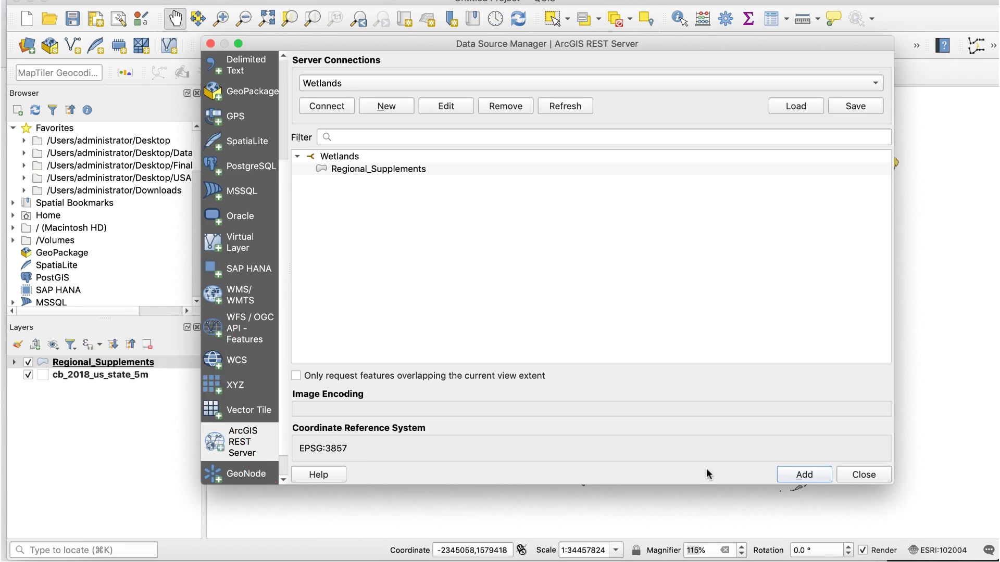
# Move Regional_Supplements below the state outlines, collapse its legend, and open its Layer Properties
pyautogui.click(851, 475)
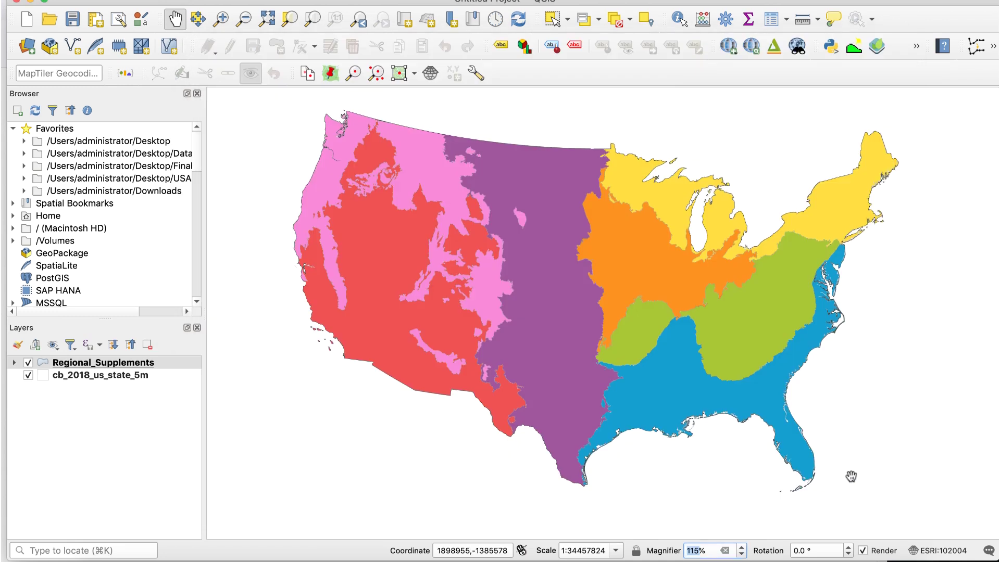
pyautogui.moveTo(143, 367); pyautogui.dragTo(143, 388)
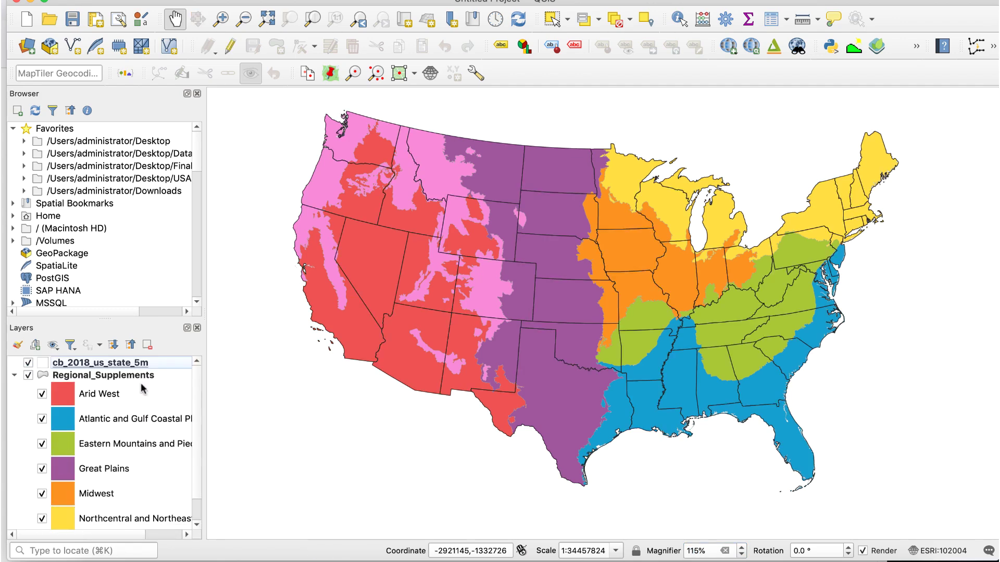
pyautogui.click(14, 375)
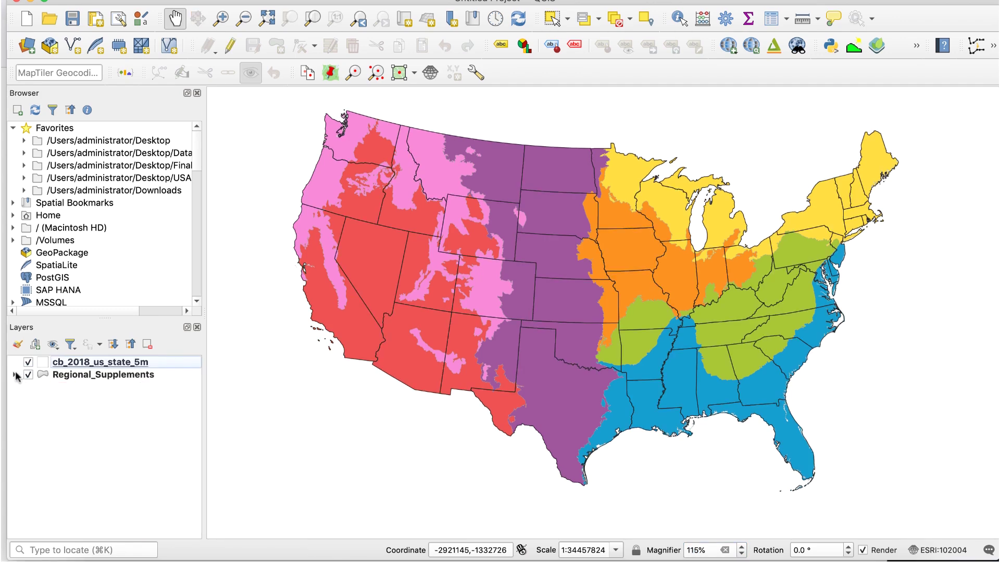
pyautogui.click(120, 376)
pyautogui.doubleClick(120, 374)
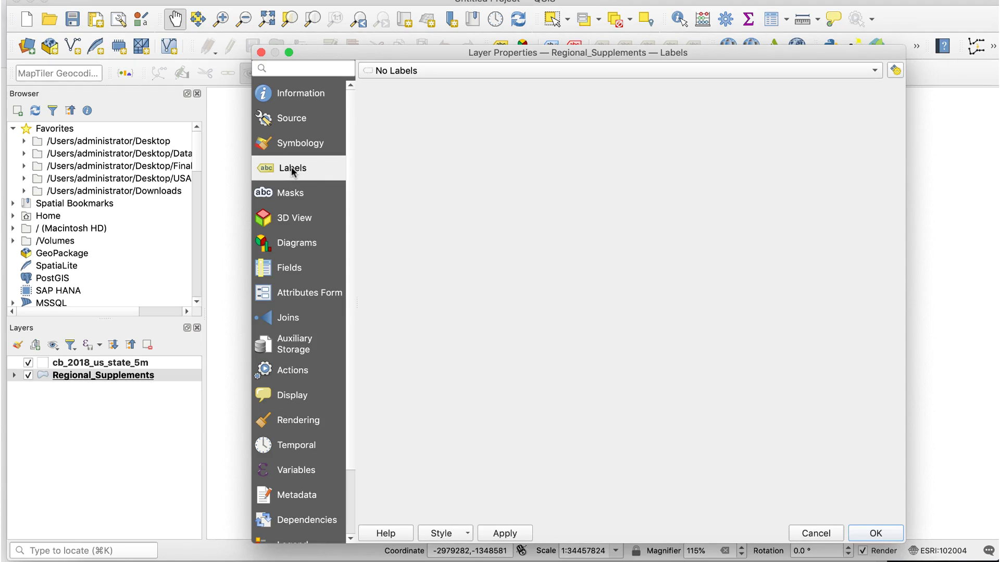
# Give the wetland regions Single Labels from MLRA_NAME at text size 12
pyautogui.click(461, 70)
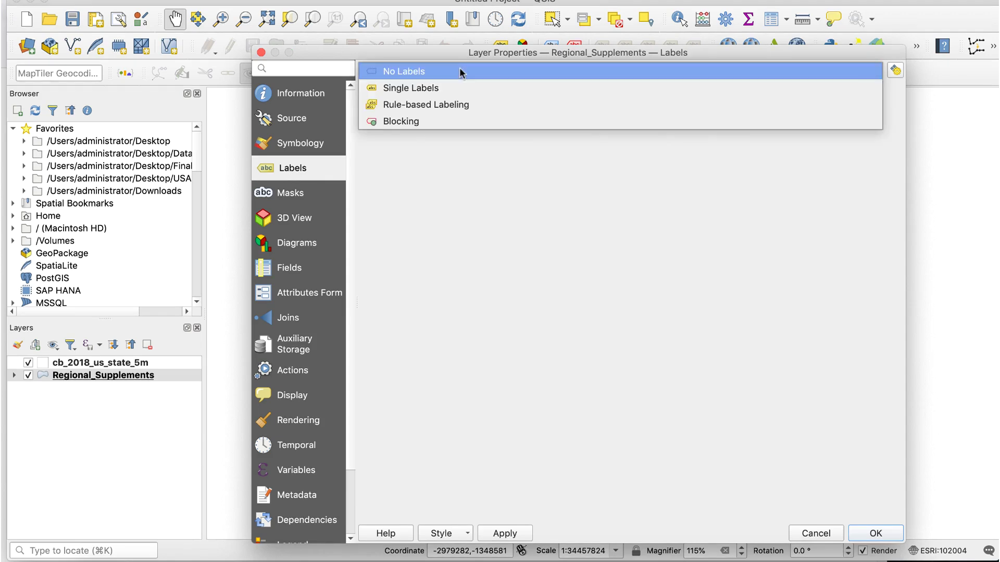
pyautogui.click(461, 89)
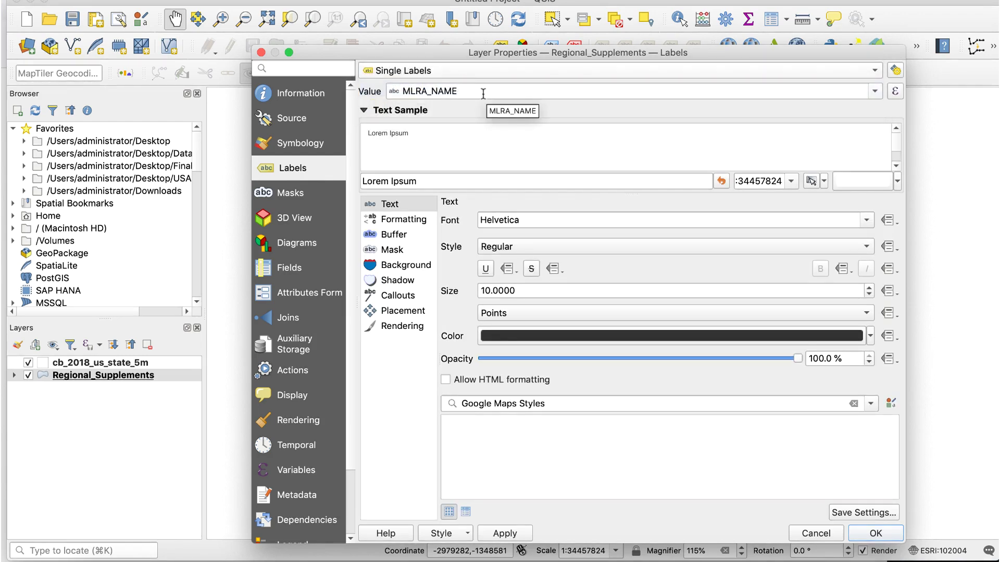
pyautogui.doubleClick(868, 287)
pyautogui.click(864, 532)
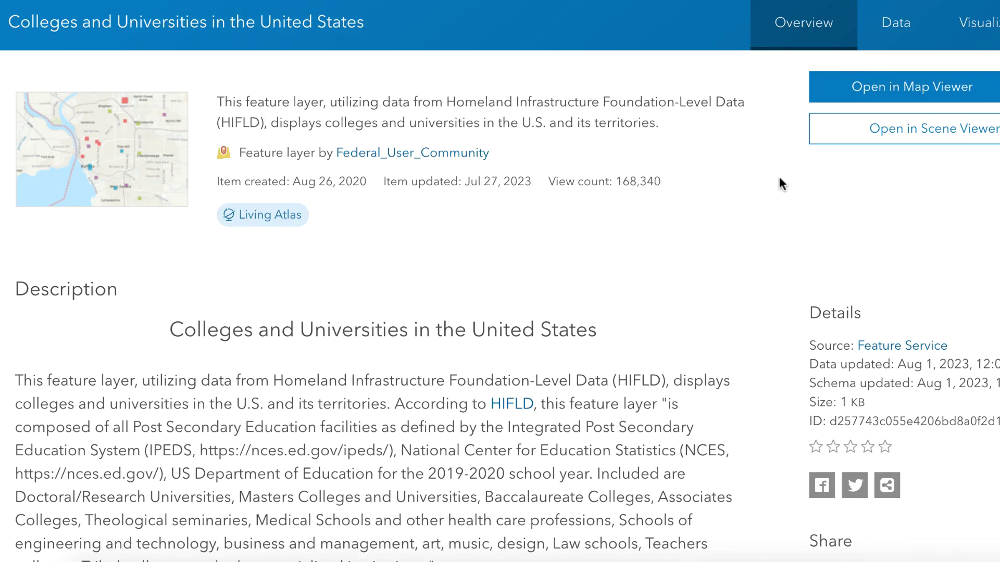
# Scroll the Colleges and Universities item page to its URL and copy it
pyautogui.scroll(-10, 779, 179)
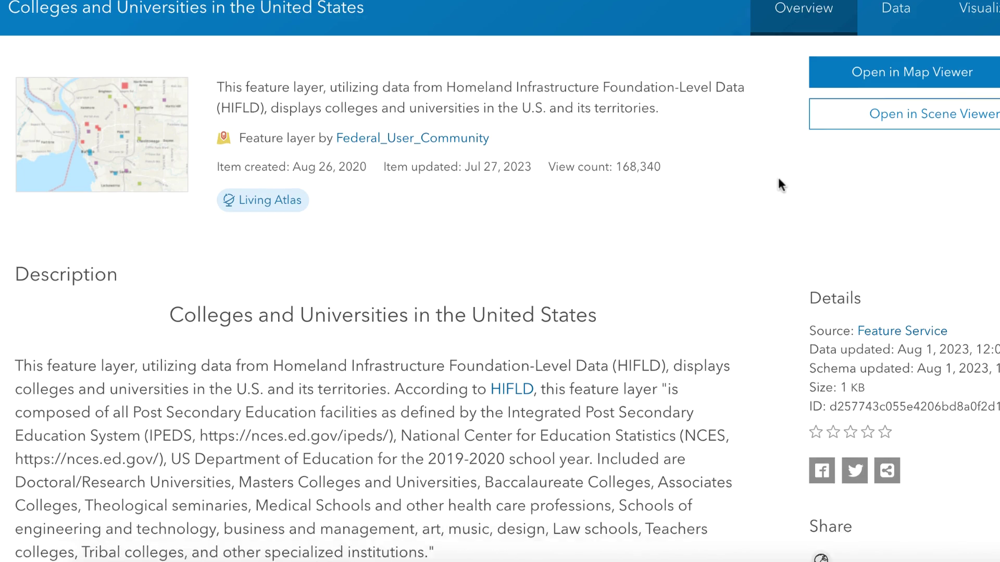
pyautogui.scroll(-5, 770, 180)
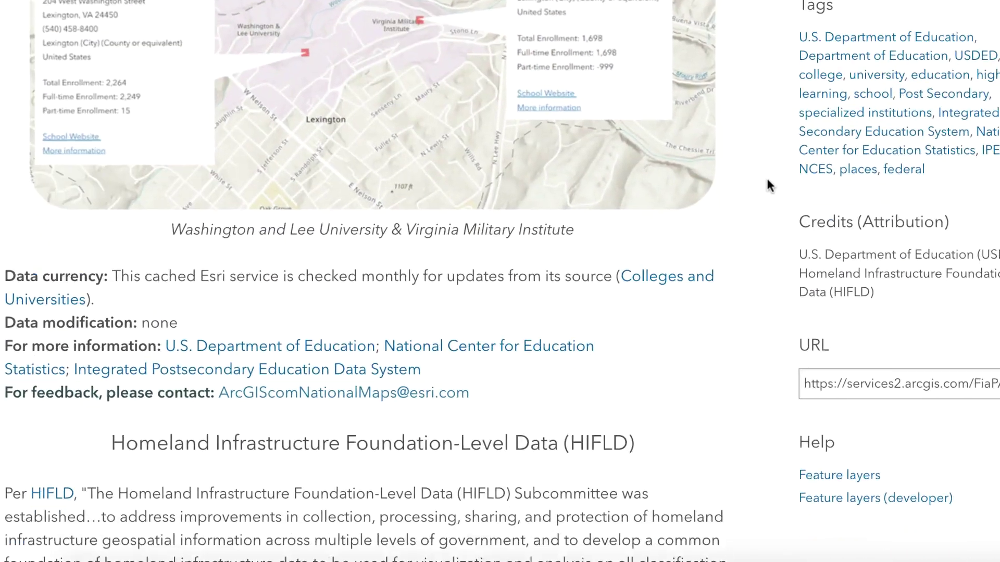
pyautogui.click(945, 265)
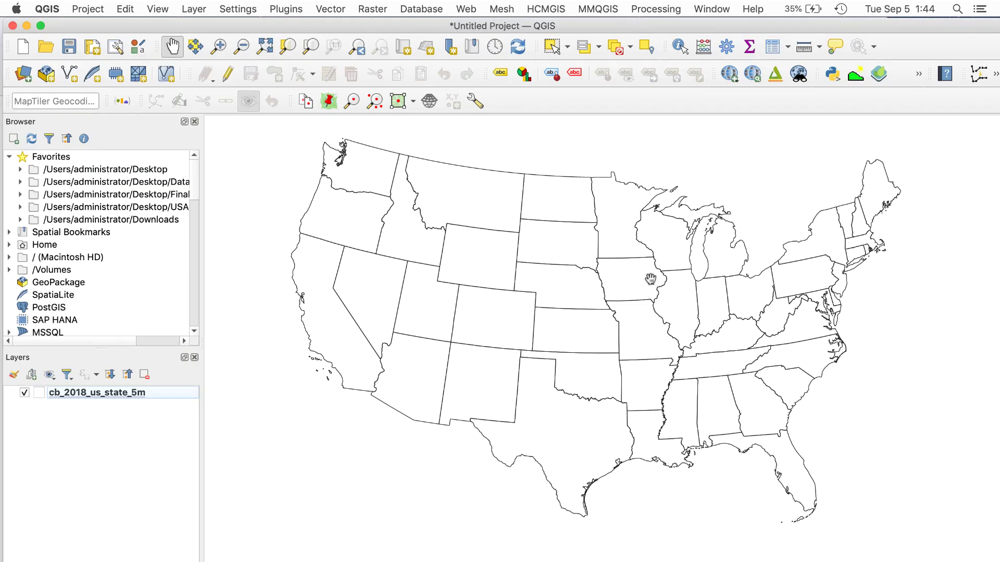
# Create an ArcGIS REST Server connection named Colleges with the pasted colleges service URL
pyautogui.click(194, 9)
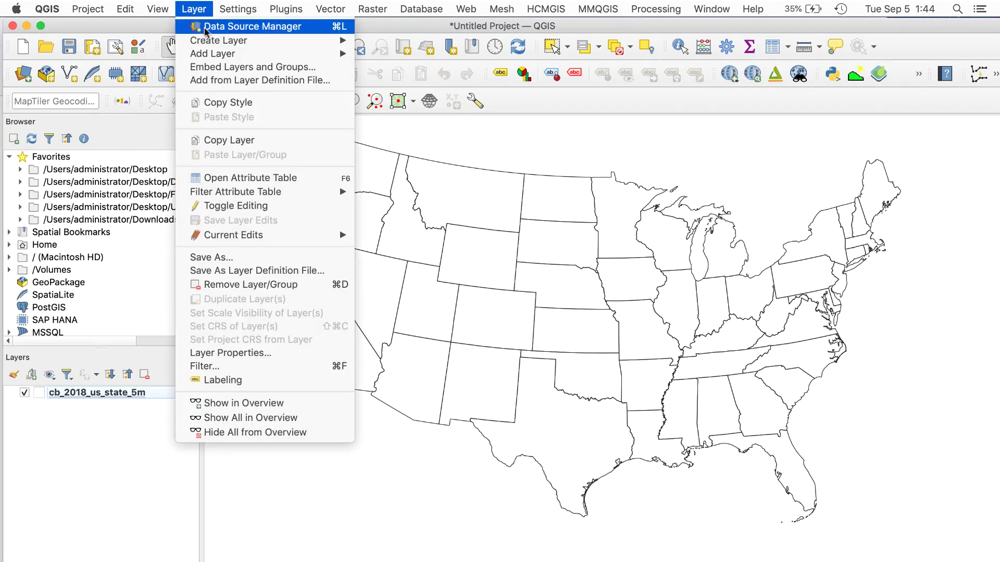
pyautogui.moveTo(221, 56)
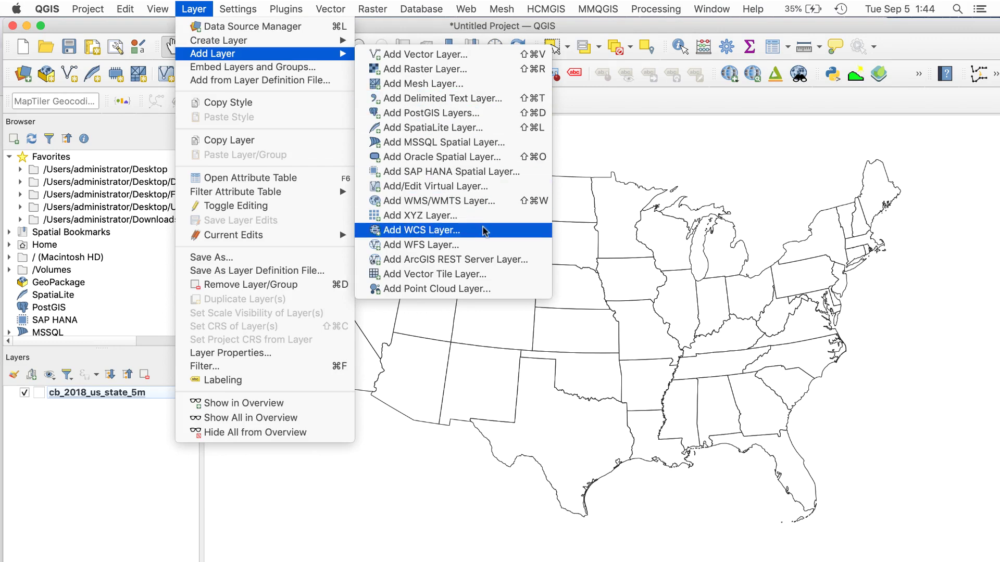
pyautogui.click(516, 260)
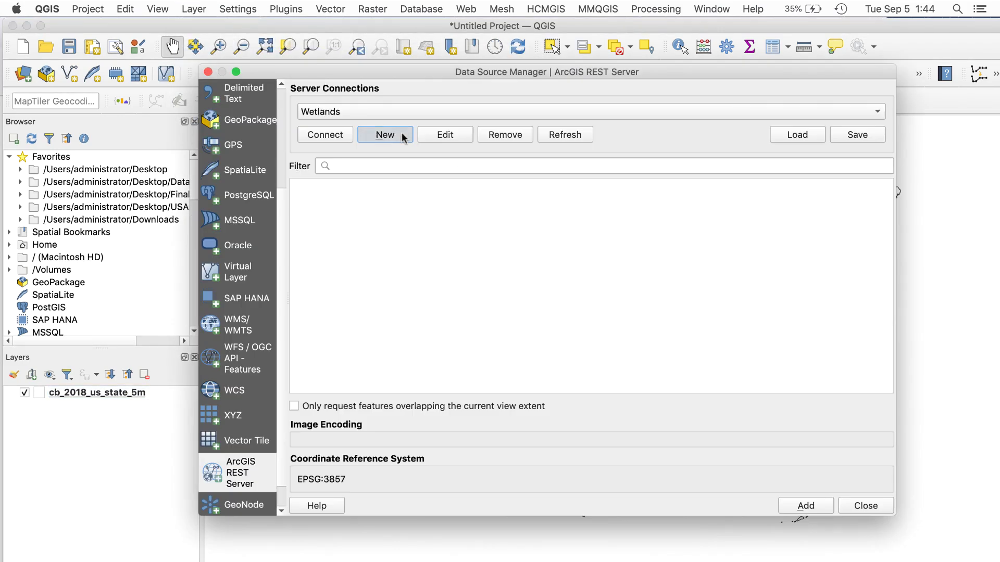
pyautogui.click(400, 134)
pyautogui.write('Colleges')
pyautogui.press('Tab')
pyautogui.press('super+v')
pyautogui.press('Return')
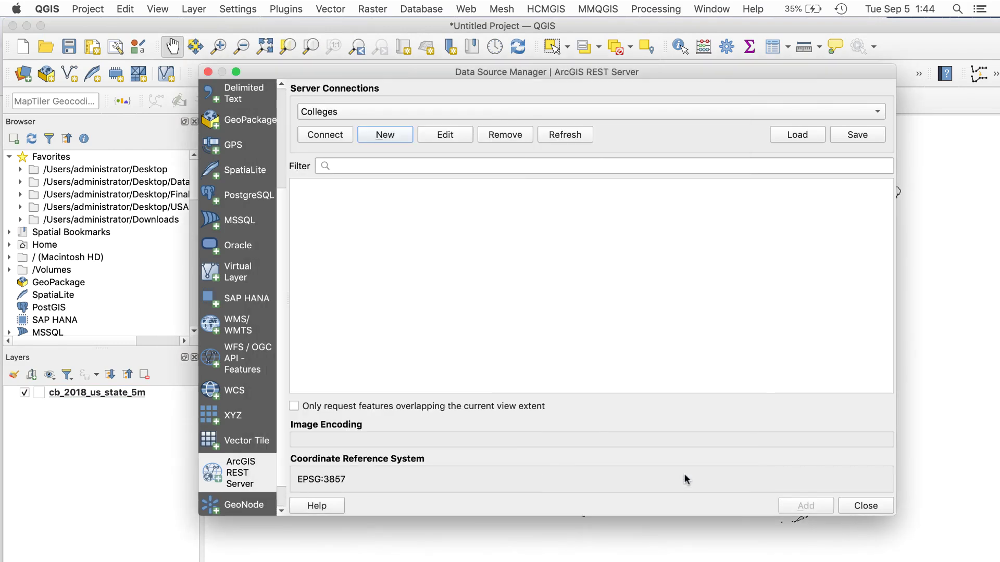
# Connect to Colleges and add the Colleges_and_Universities_shp layer to the map
pyautogui.click(334, 134)
pyautogui.click(435, 198)
pyautogui.click(806, 506)
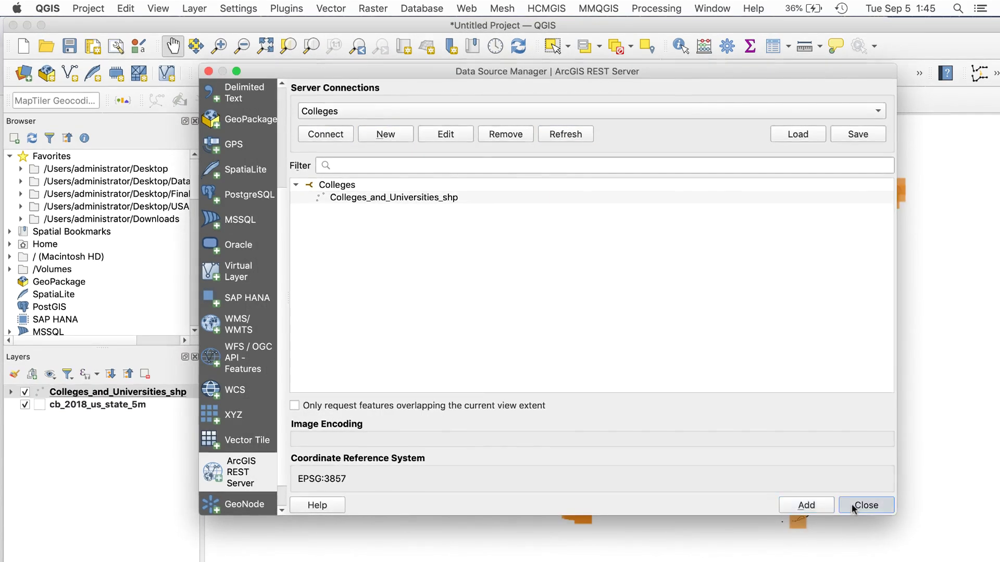
pyautogui.click(865, 506)
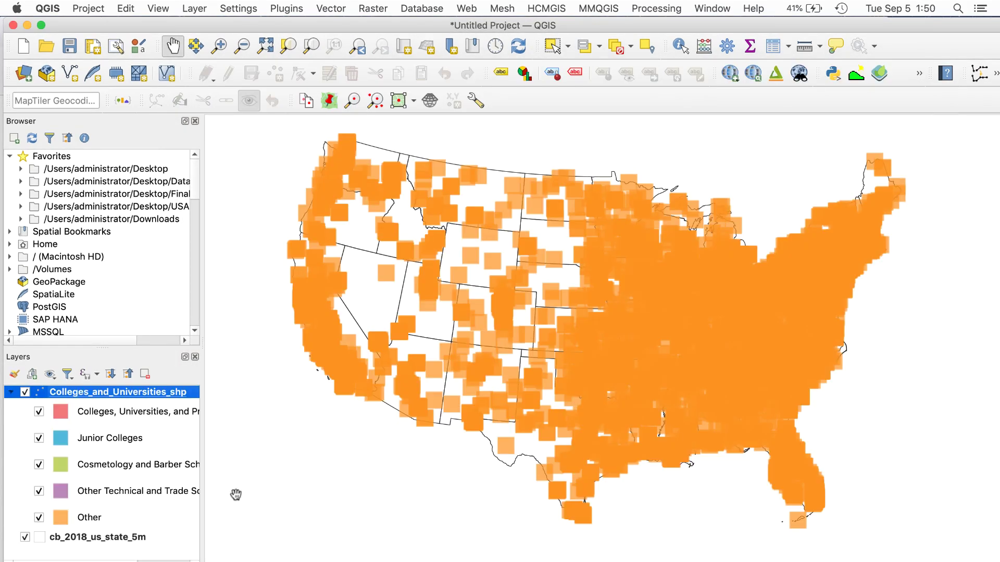
pyautogui.rightClick(104, 397)
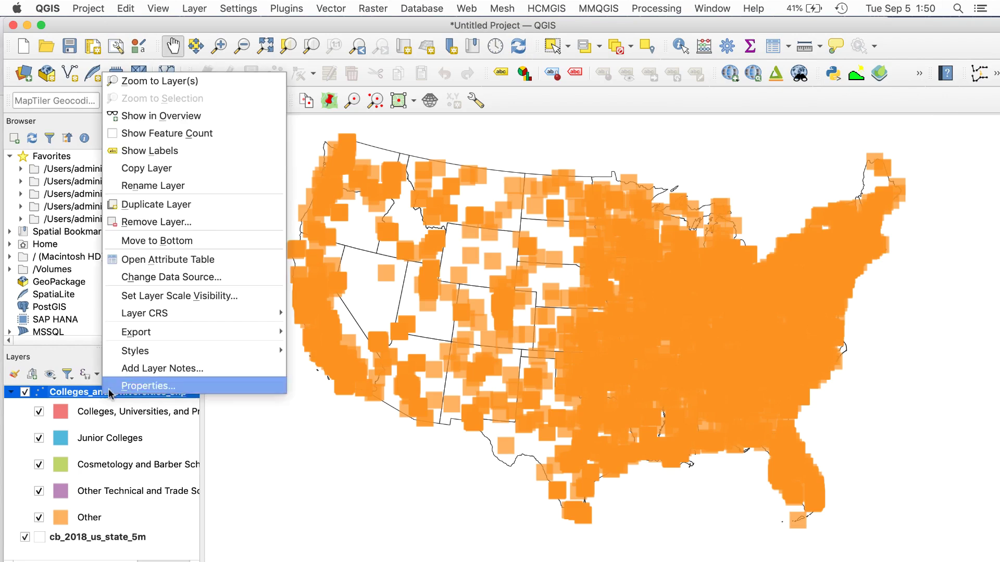
pyautogui.click(189, 261)
pyautogui.hscroll(15, 698, 177)
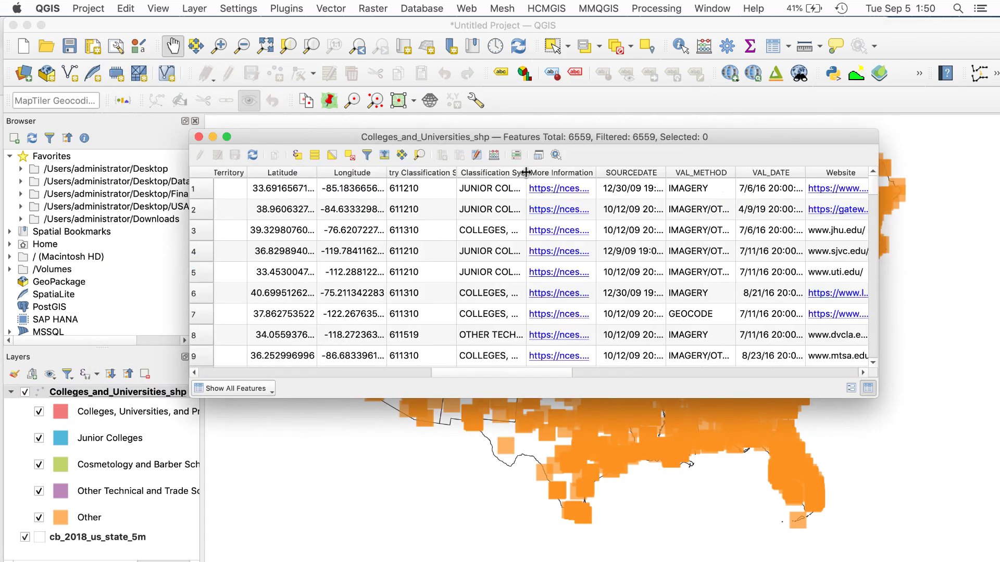
pyautogui.moveTo(698, 177); pyautogui.dragTo(781, 177)
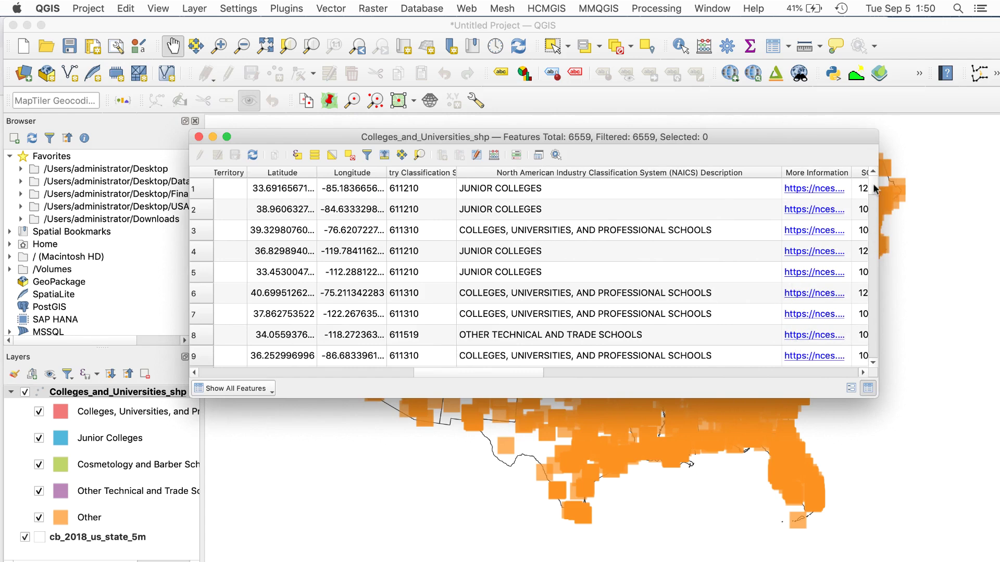
pyautogui.moveTo(874, 189); pyautogui.dragTo(875, 206)
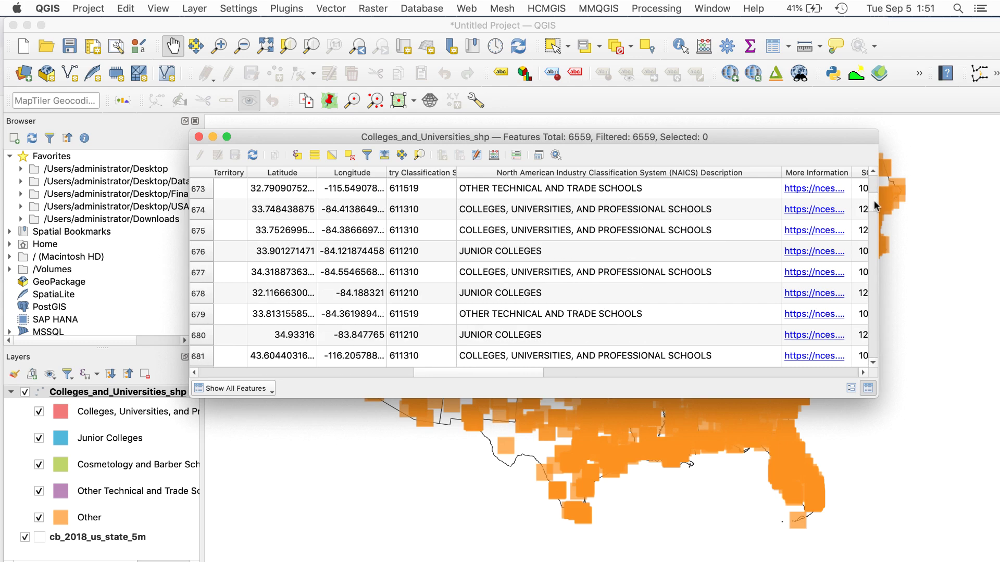
pyautogui.click(198, 136)
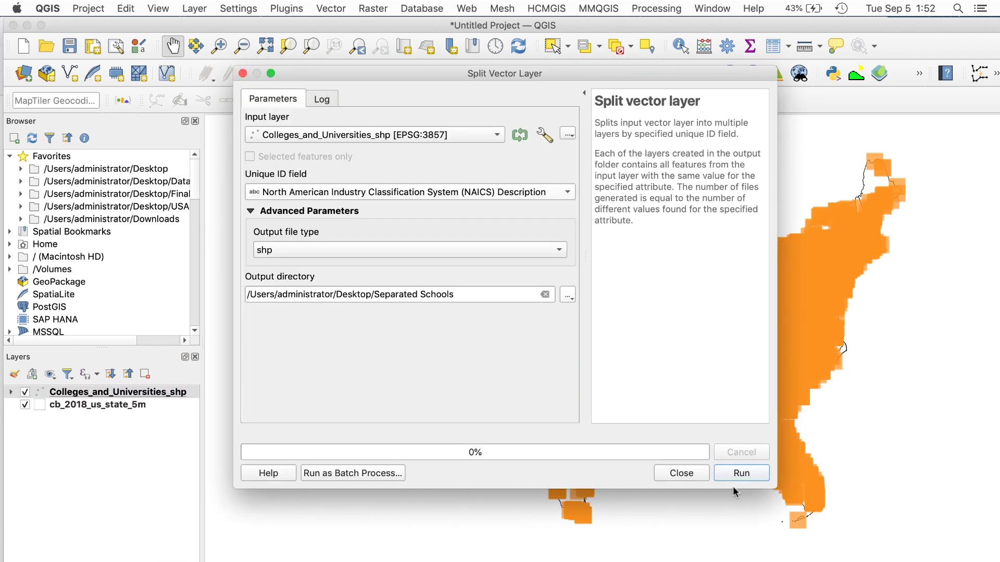
# Run the NAICS-description split into Separated Schools, then hide Colleges_and_Universities_shp
pyautogui.click(737, 479)
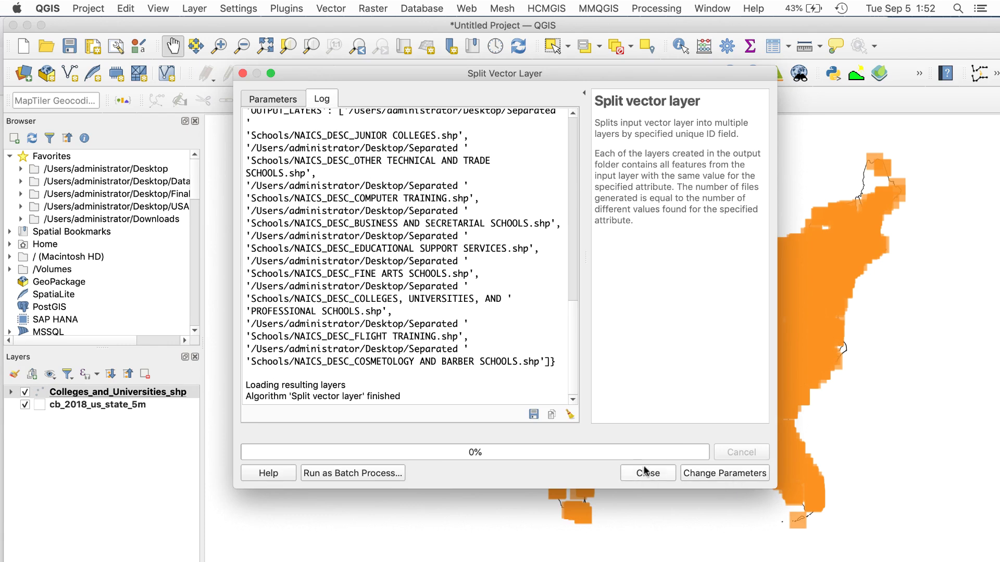
pyautogui.click(645, 474)
pyautogui.click(25, 392)
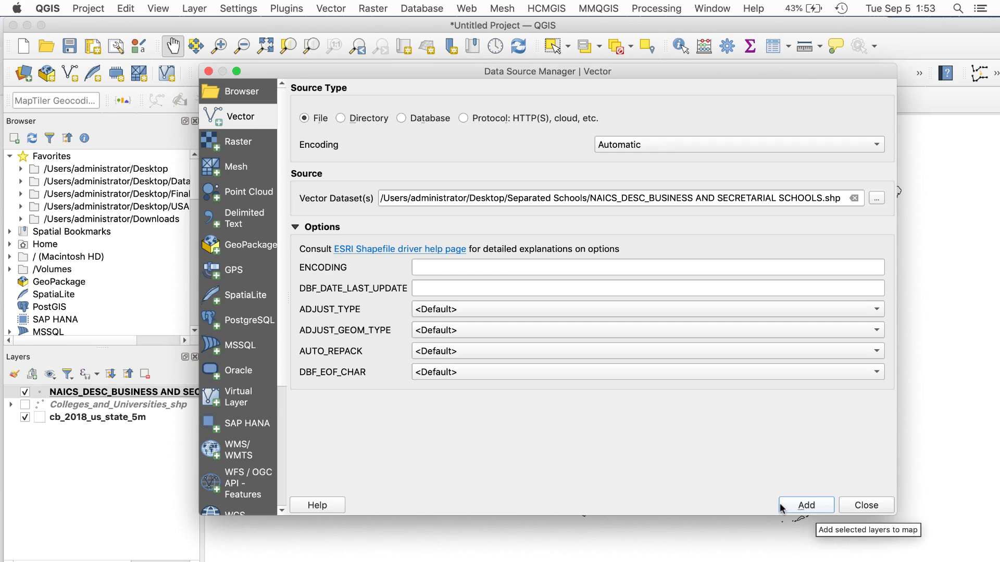
# Return to the map showing the loaded NAICS school category layers
pyautogui.click(855, 506)
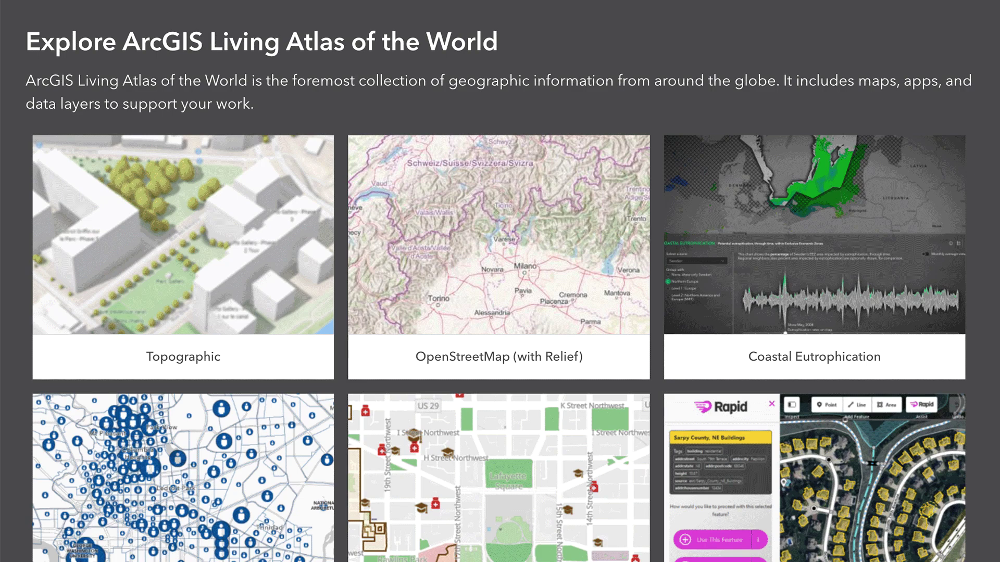
# Open the Active Hurricanes, Cyclones and Typhoons item from the cyclones results and expand its details to show the URL
pyautogui.scroll(-8, 217, 384)
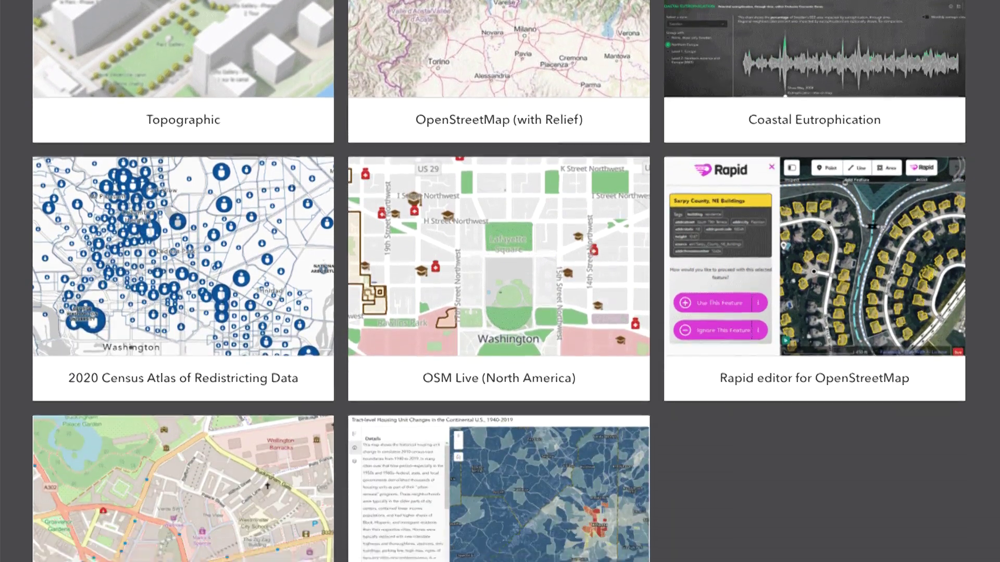
pyautogui.scroll(-12, 217, 384)
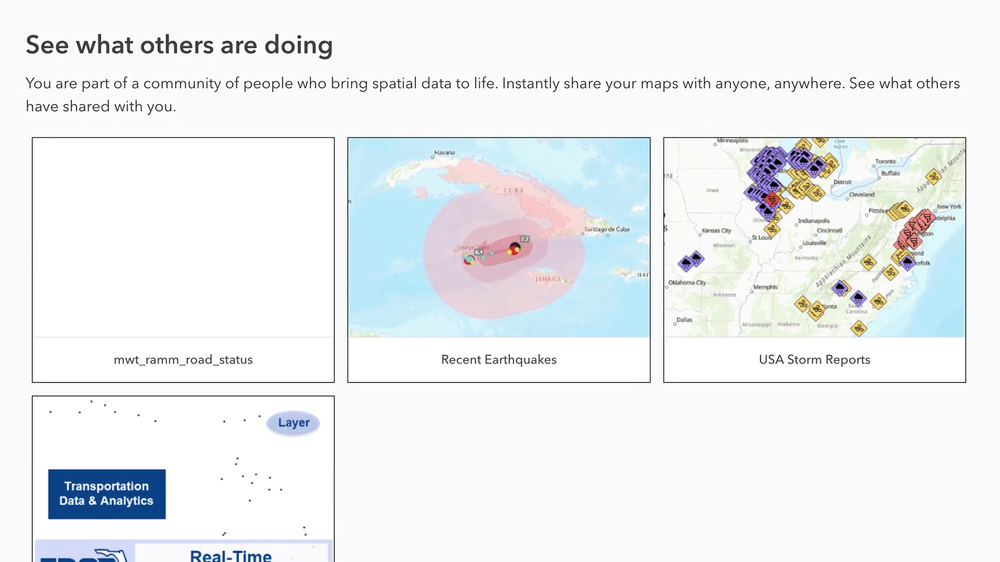
pyautogui.scroll(-4, 496, 287)
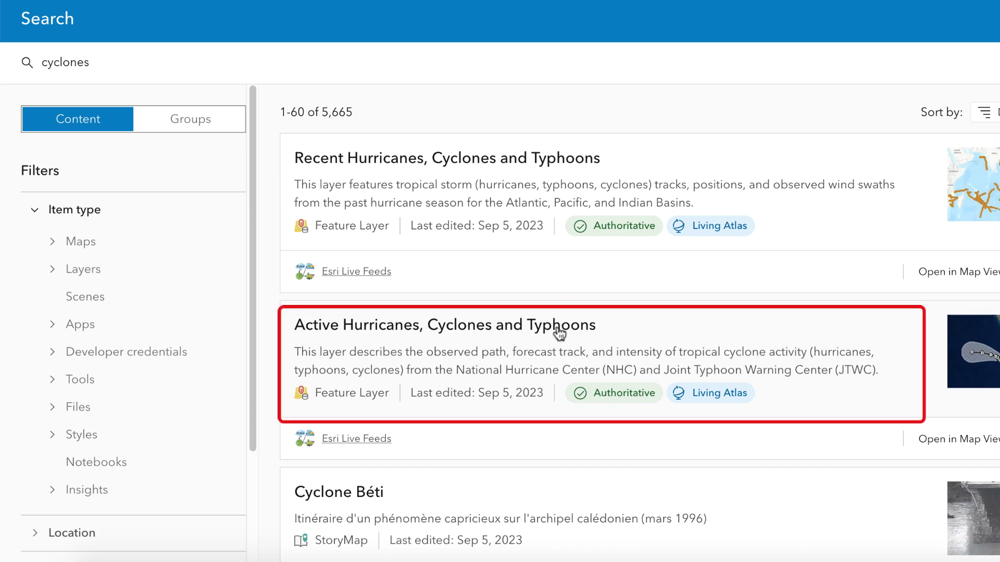
pyautogui.click(558, 332)
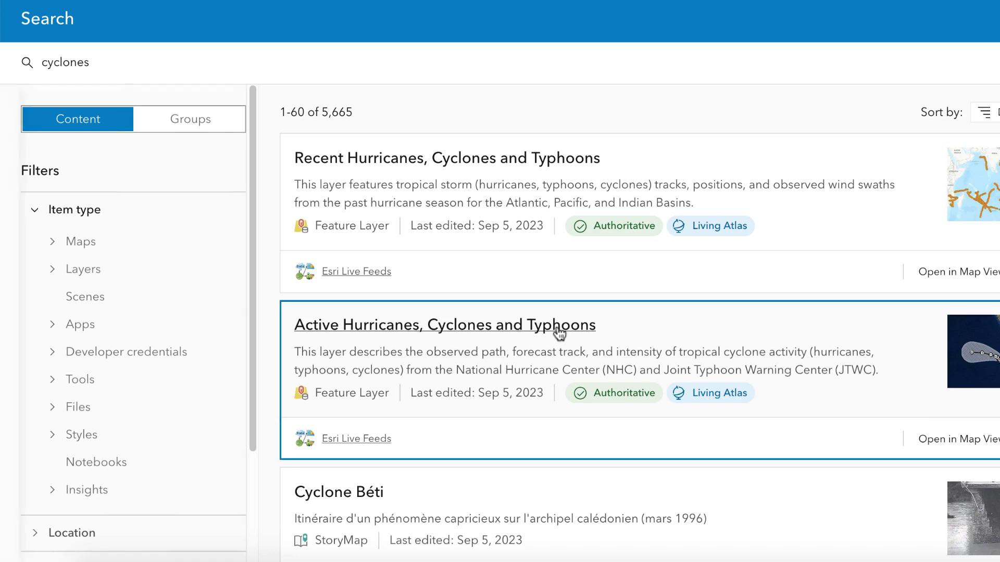
pyautogui.scroll(-5, 232, 333)
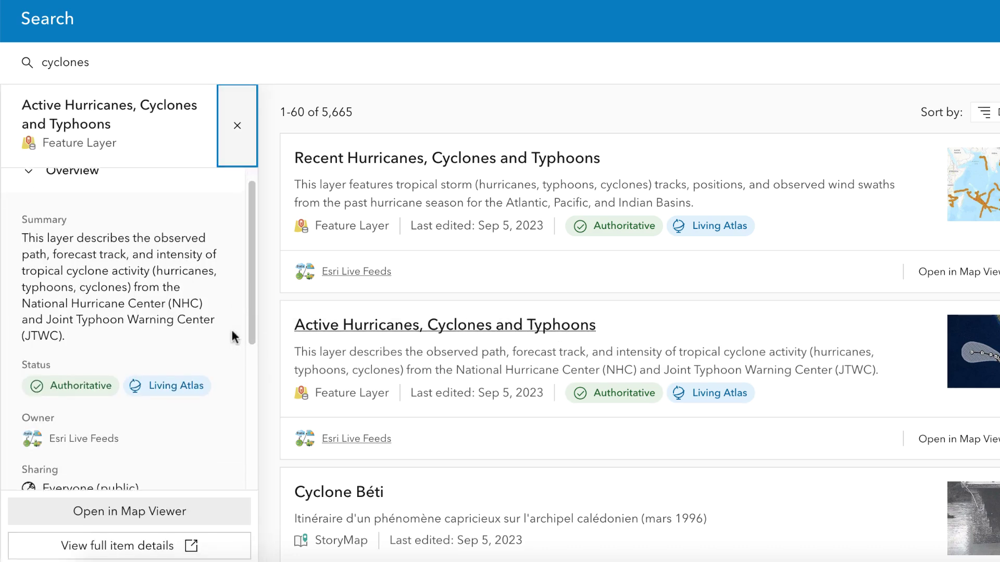
pyautogui.scroll(-3, 231, 328)
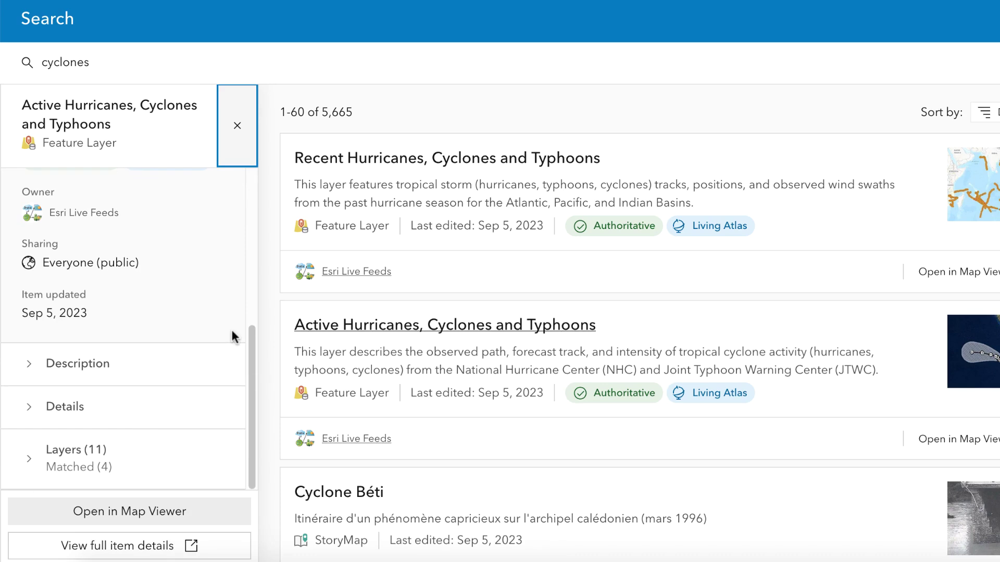
pyautogui.click(145, 421)
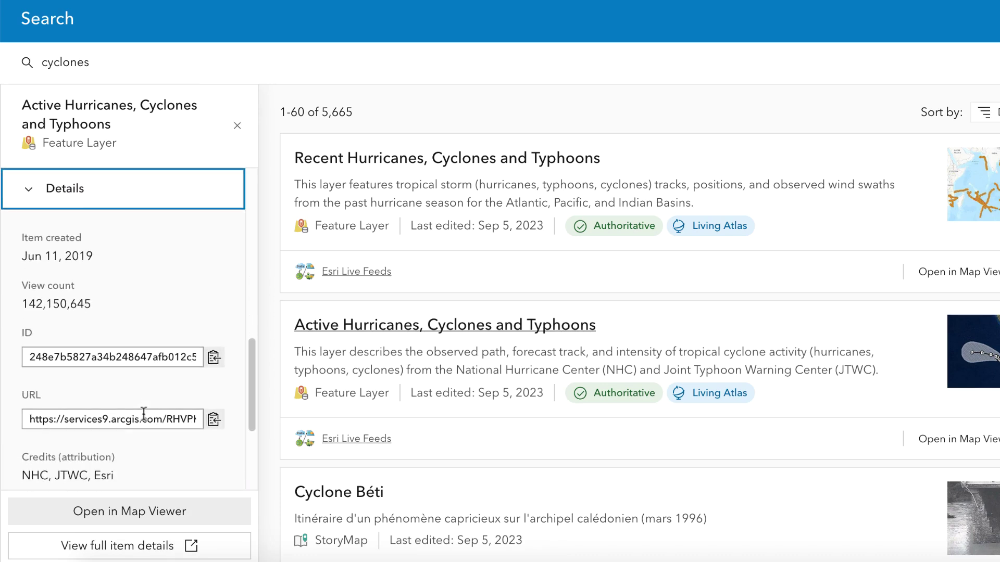
# Copy the cyclone service URL, then add all eleven layers, Forecast Error Cone onward, from the Cyclones ArcGIS REST connection
pyautogui.click(213, 419)
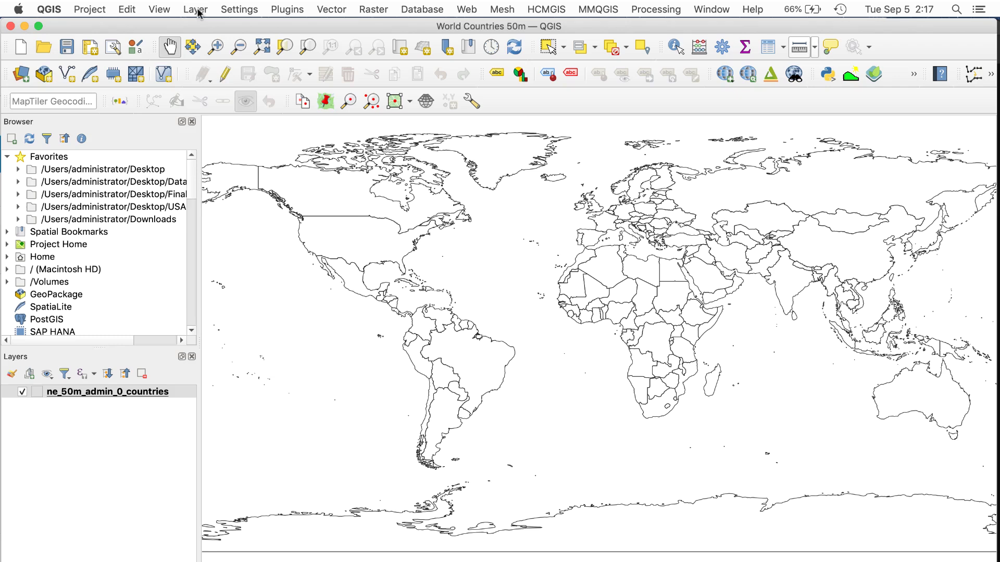
pyautogui.click(196, 10)
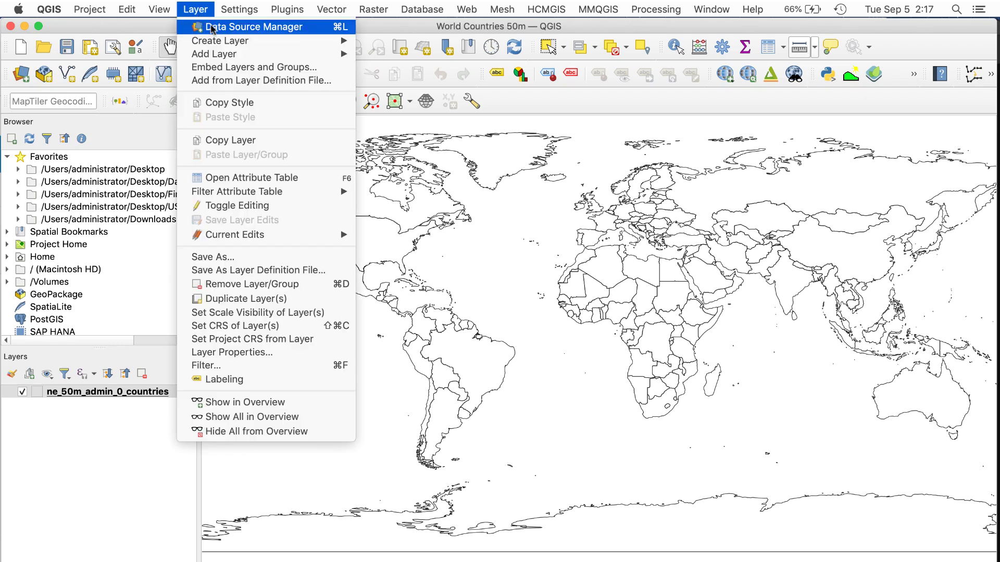
pyautogui.moveTo(240, 55)
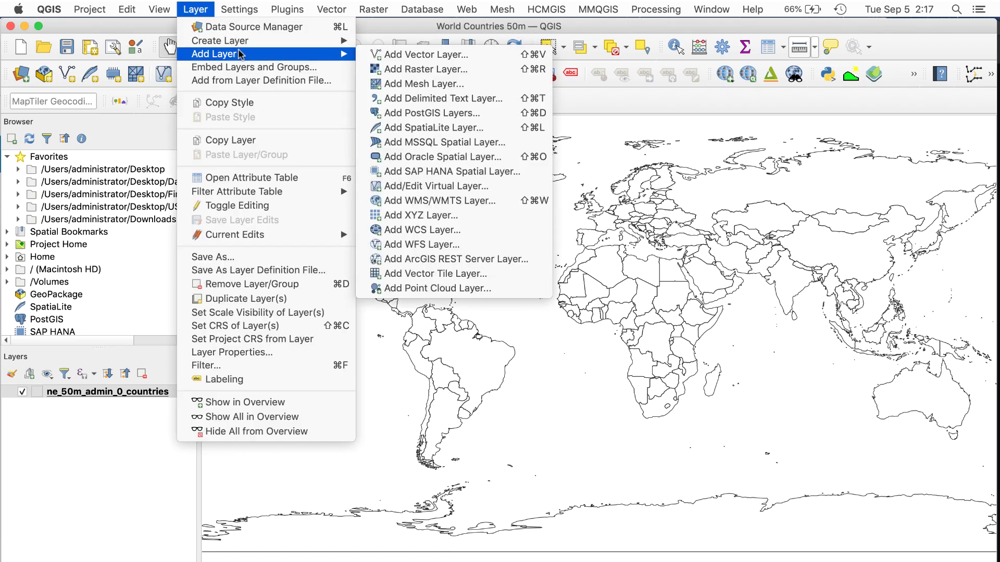
pyautogui.click(454, 259)
pyautogui.click(345, 135)
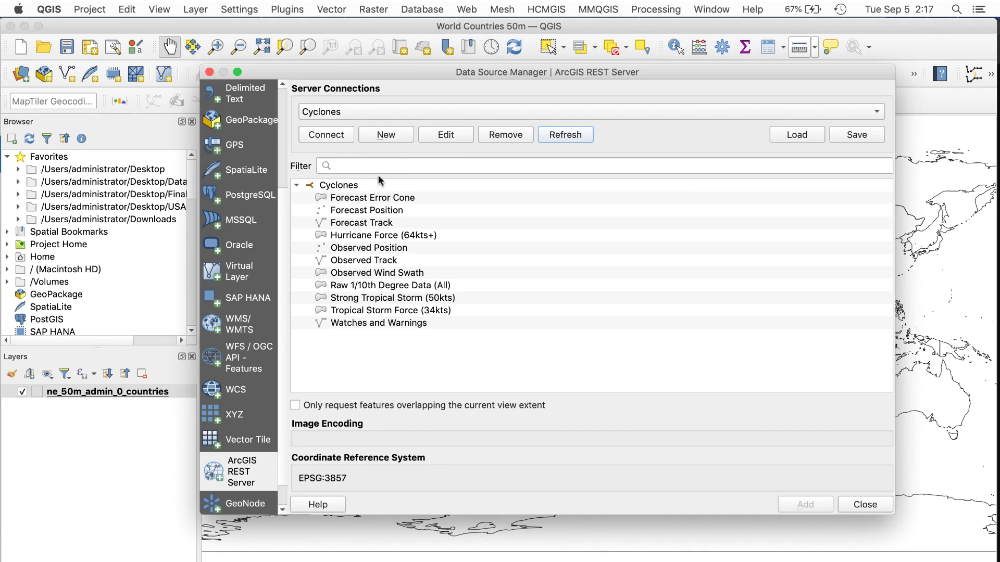
pyautogui.click(427, 198)
pyautogui.keyDown('shift'); pyautogui.click(447, 323); pyautogui.keyUp('shift')
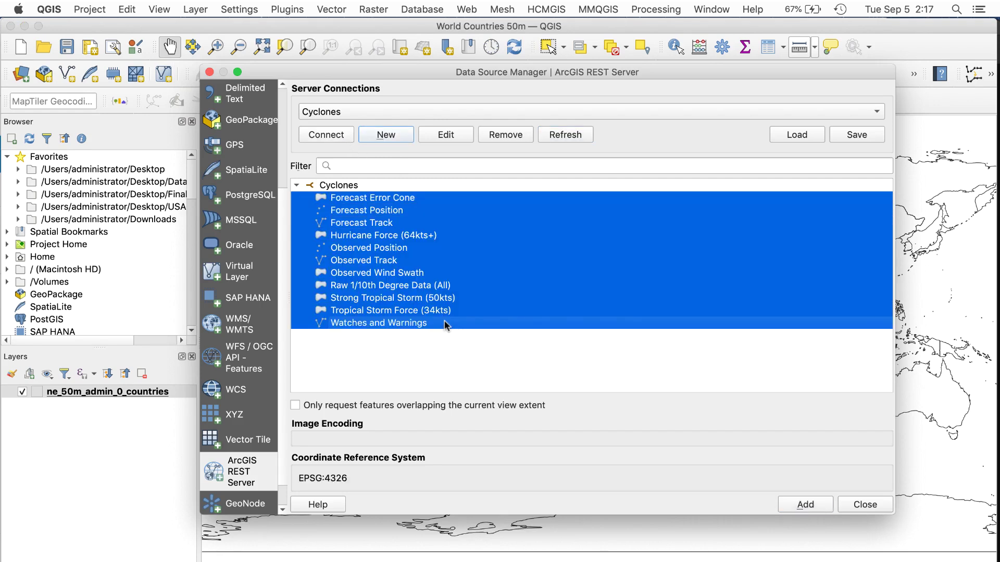
pyautogui.click(806, 506)
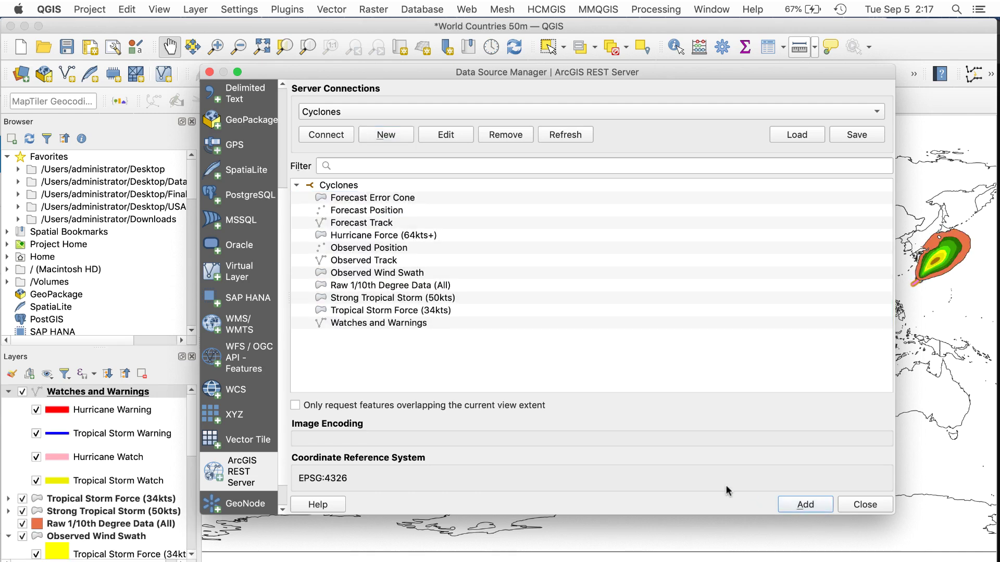
pyautogui.click(865, 505)
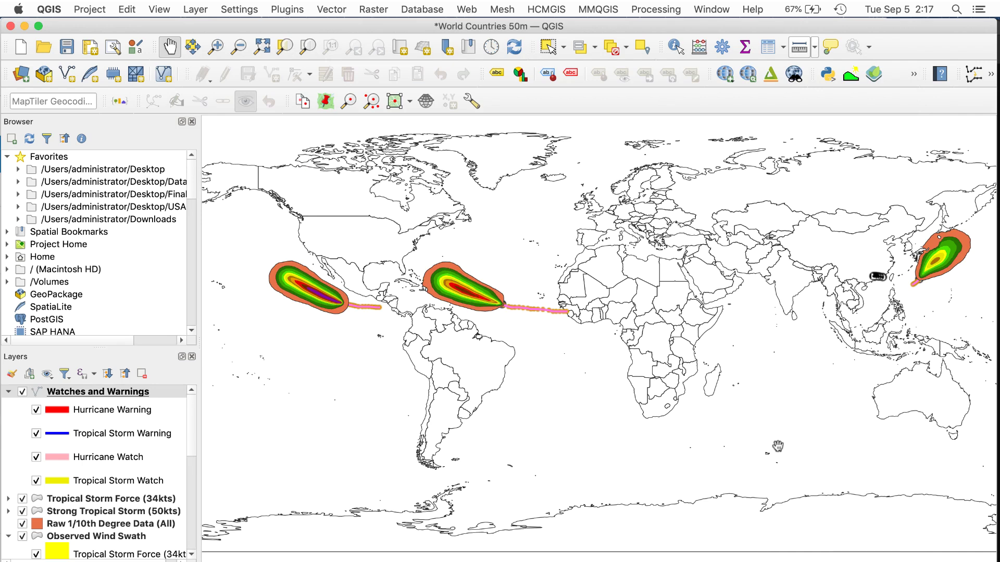
# Collapse the Watches and Warnings, Observed Wind Swath and Forecast Position legends in the Layers panel
pyautogui.click(8, 392)
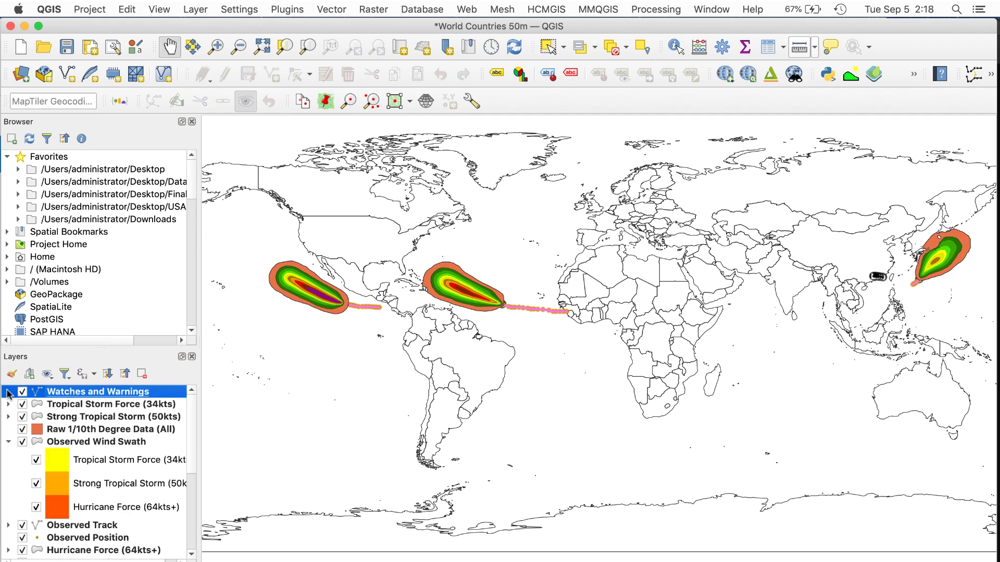
pyautogui.click(9, 442)
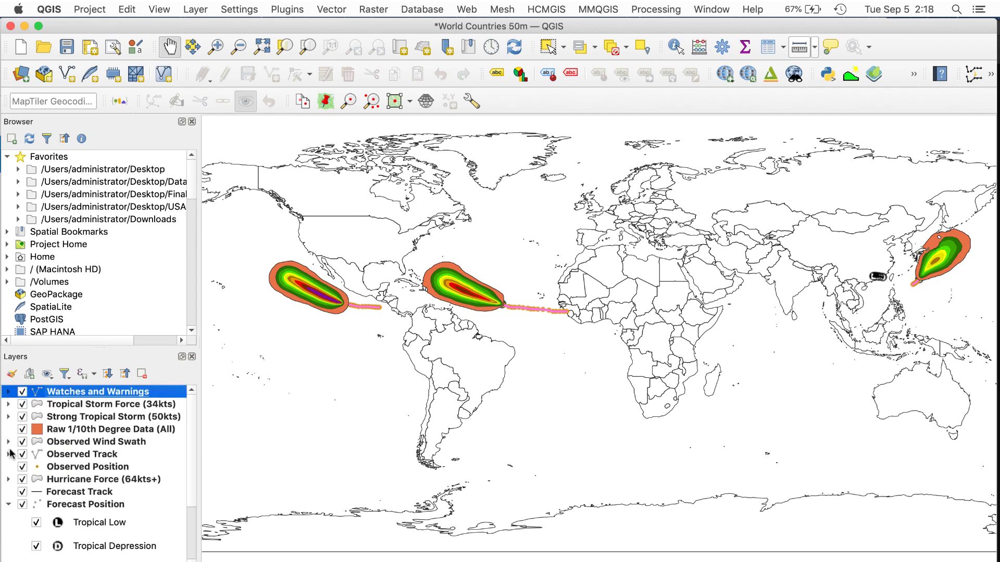
pyautogui.click(7, 505)
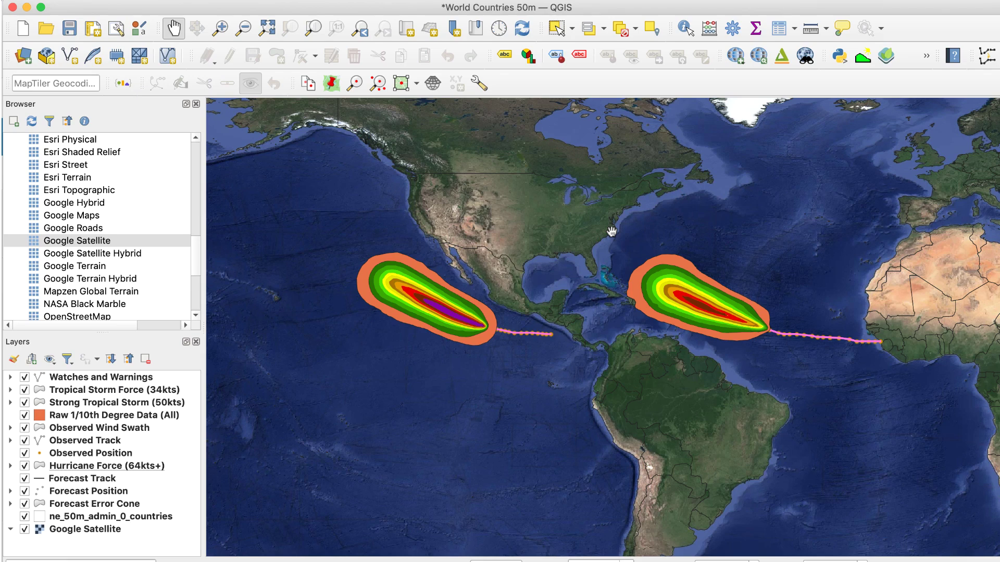
# Restyle ne_50m_admin_0_countries so its Simple Fill draws white country outlines
pyautogui.click(154, 521)
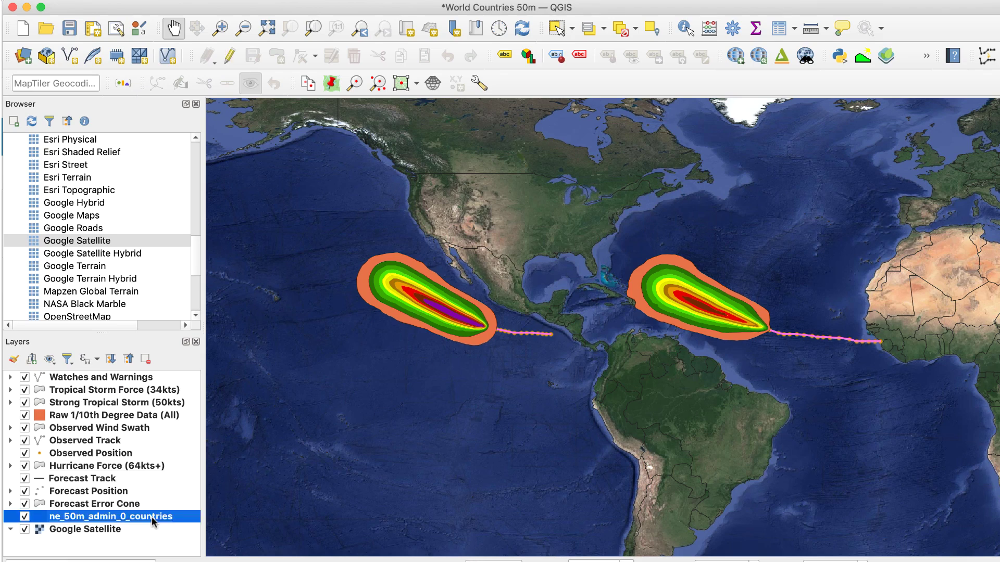
pyautogui.doubleClick(154, 521)
pyautogui.click(307, 154)
pyautogui.click(515, 118)
pyautogui.click(748, 277)
pyautogui.click(459, 198)
pyautogui.click(647, 412)
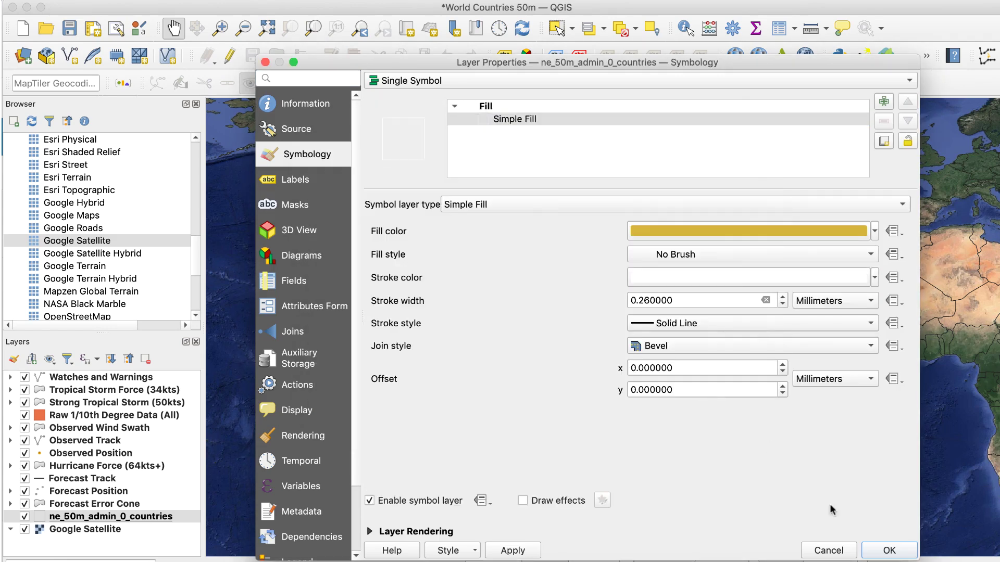
pyautogui.click(887, 548)
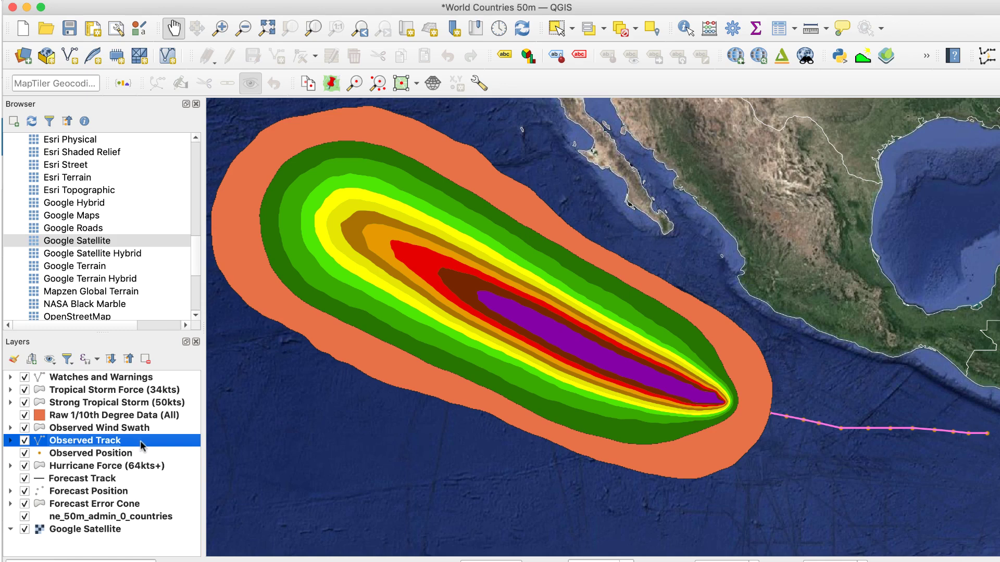
# Export the Observed Track features to a shapefile named 'Observed Track' in the Desktop Features folder
pyautogui.rightClick(141, 445)
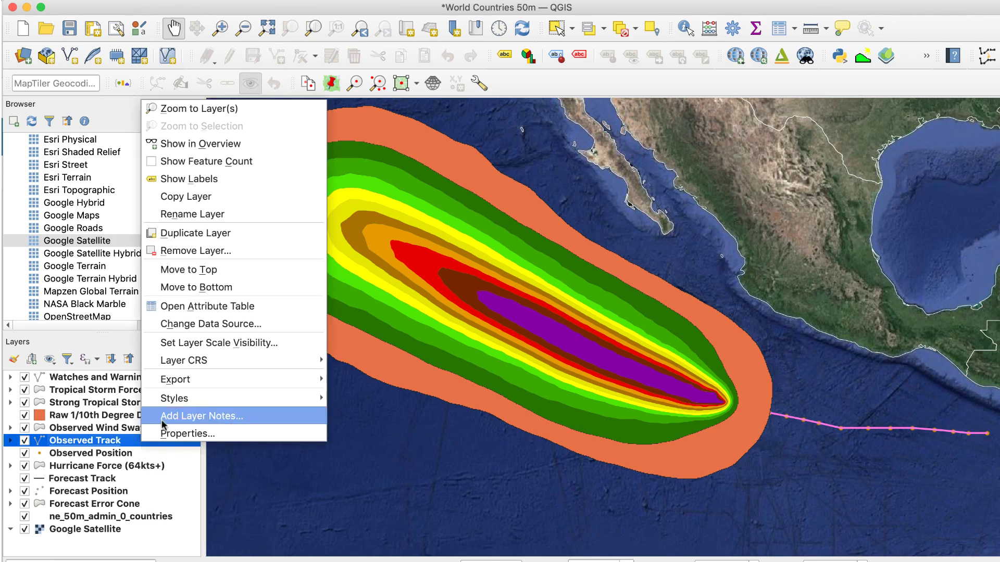
pyautogui.moveTo(190, 384)
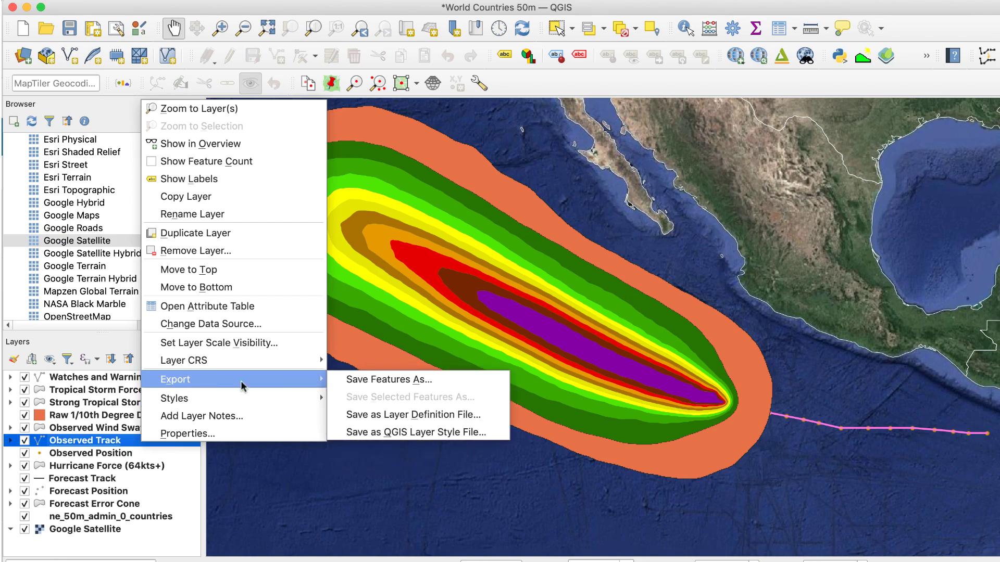
pyautogui.click(350, 383)
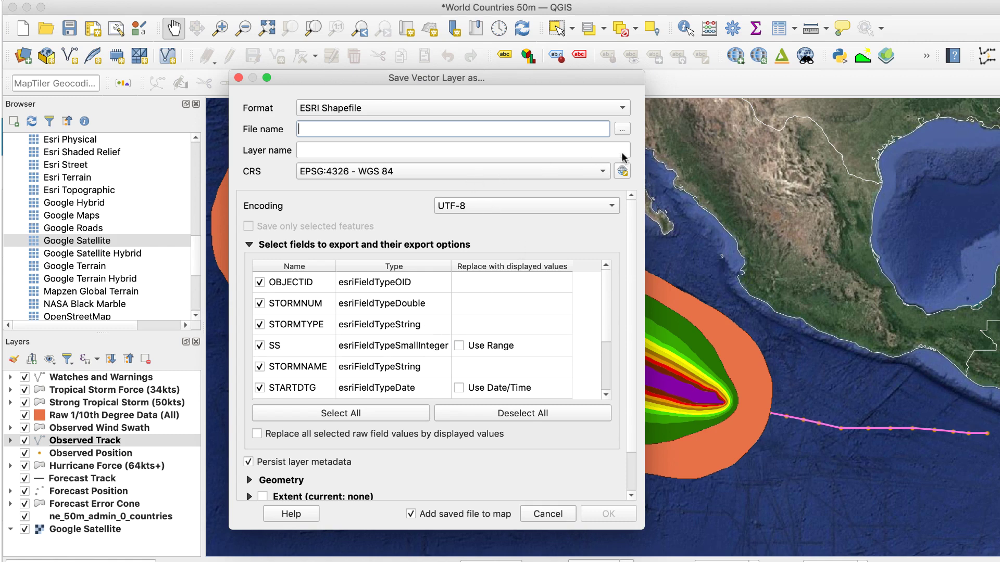
pyautogui.click(623, 130)
pyautogui.write('Observed T')
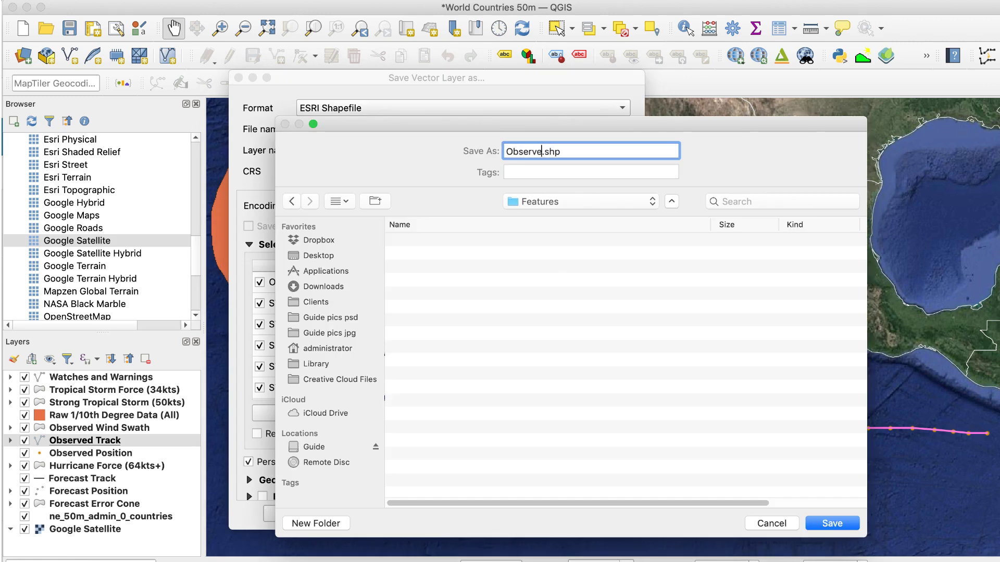
pyautogui.write('rack')
pyautogui.click(823, 525)
pyautogui.click(600, 513)
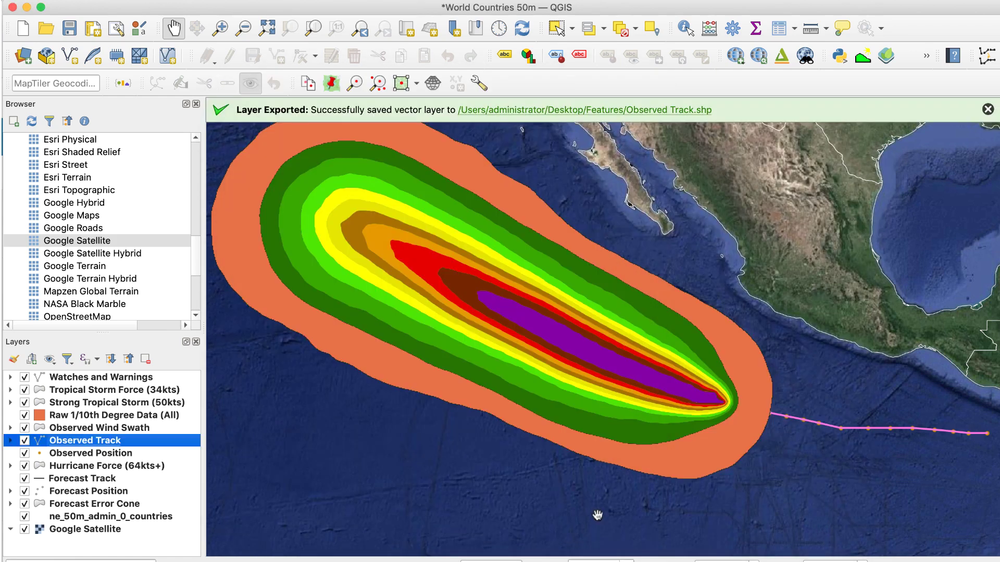